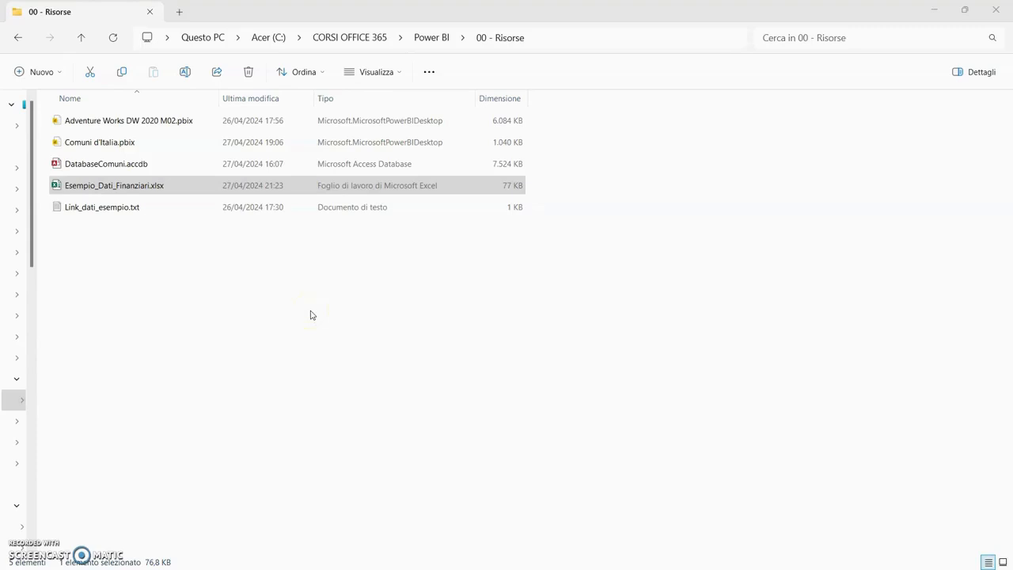
# - Open Esempio_Dati_Finanziari.xlsx and review the columns of its financial data table
pyautogui.doubleClick(174, 188)
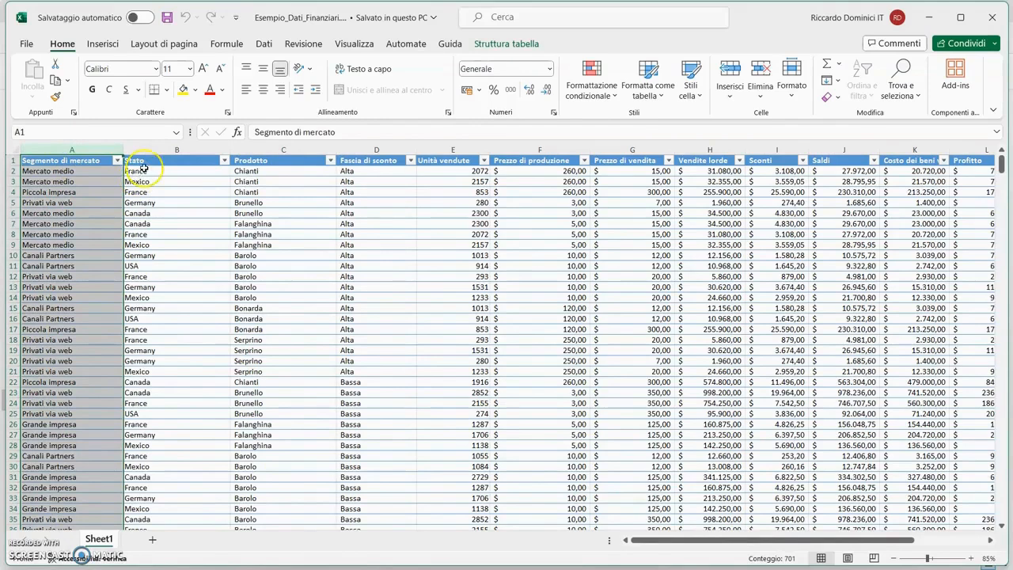
pyautogui.click(175, 149)
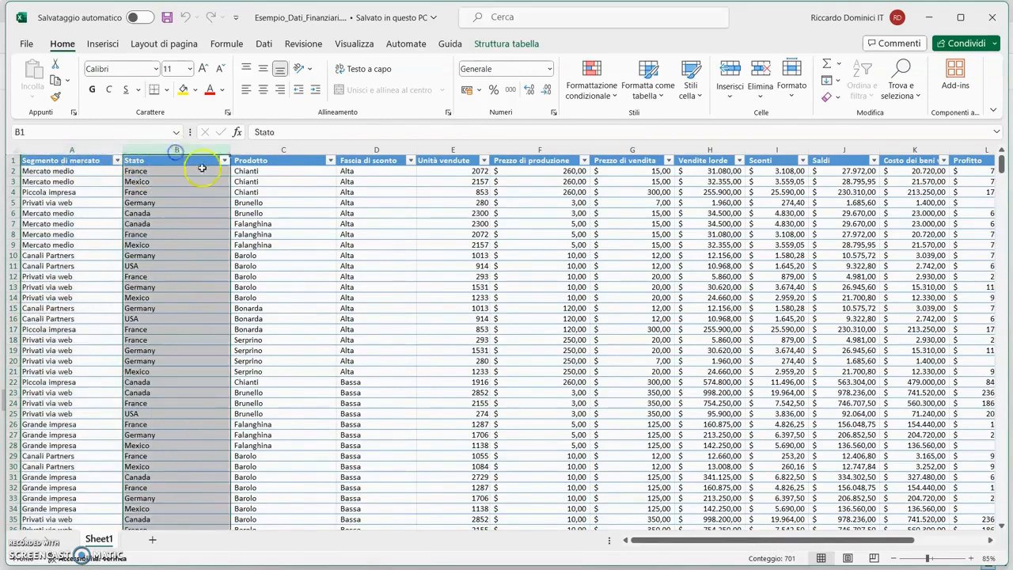
pyautogui.click(282, 150)
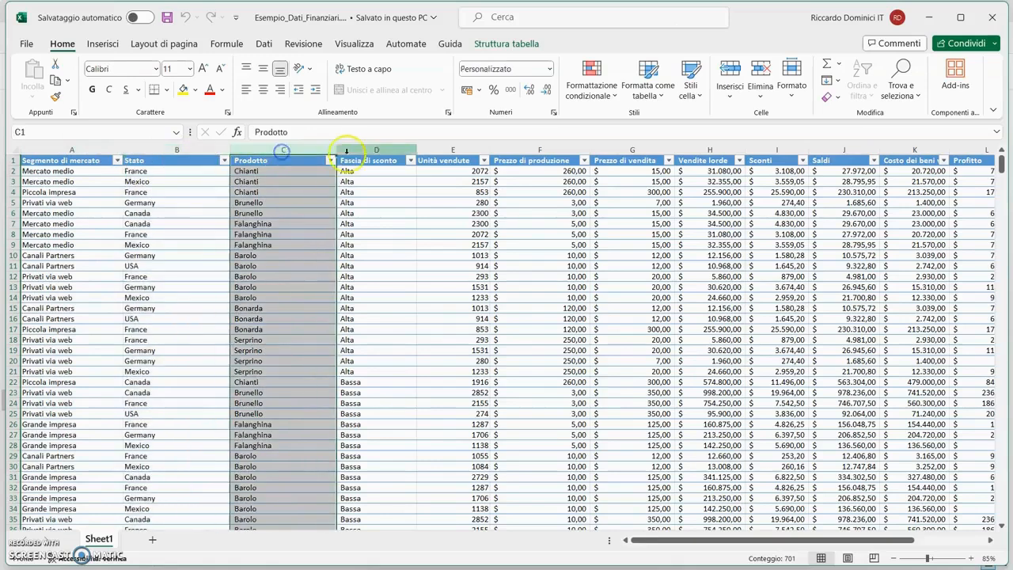
pyautogui.click(360, 150)
pyautogui.click(449, 150)
pyautogui.click(539, 150)
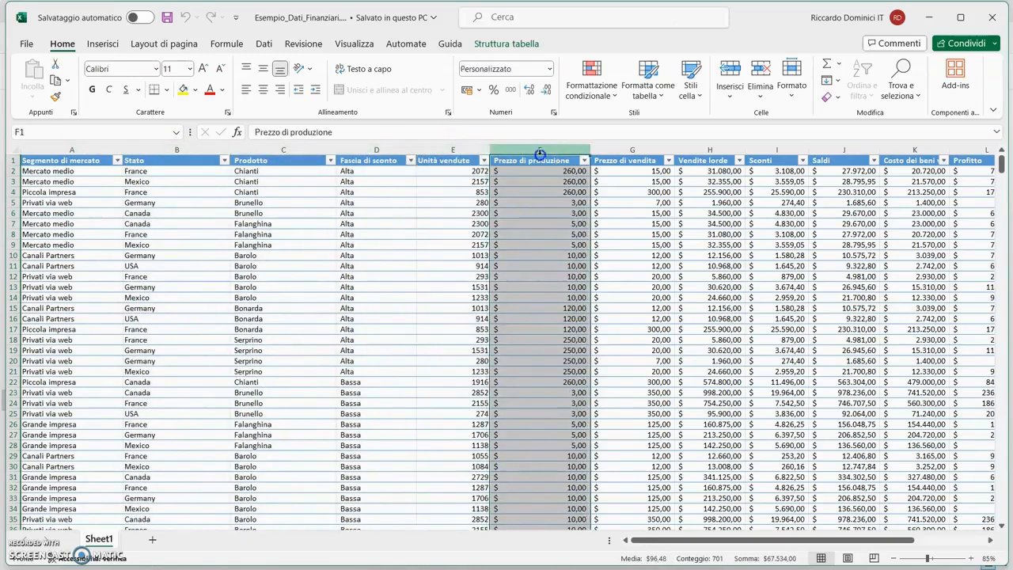
pyautogui.click(631, 150)
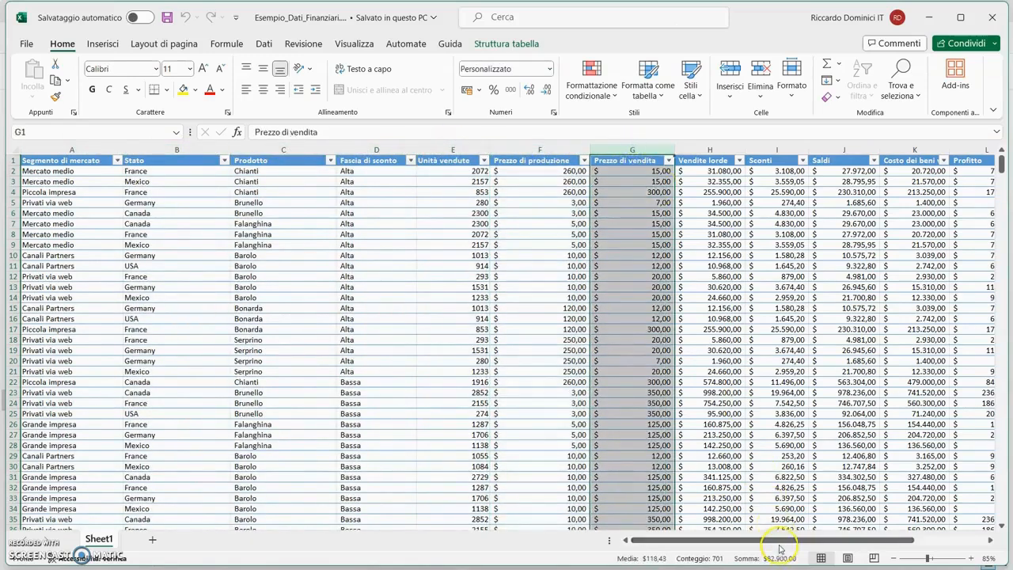
pyautogui.moveTo(775, 541); pyautogui.dragTo(846, 540)
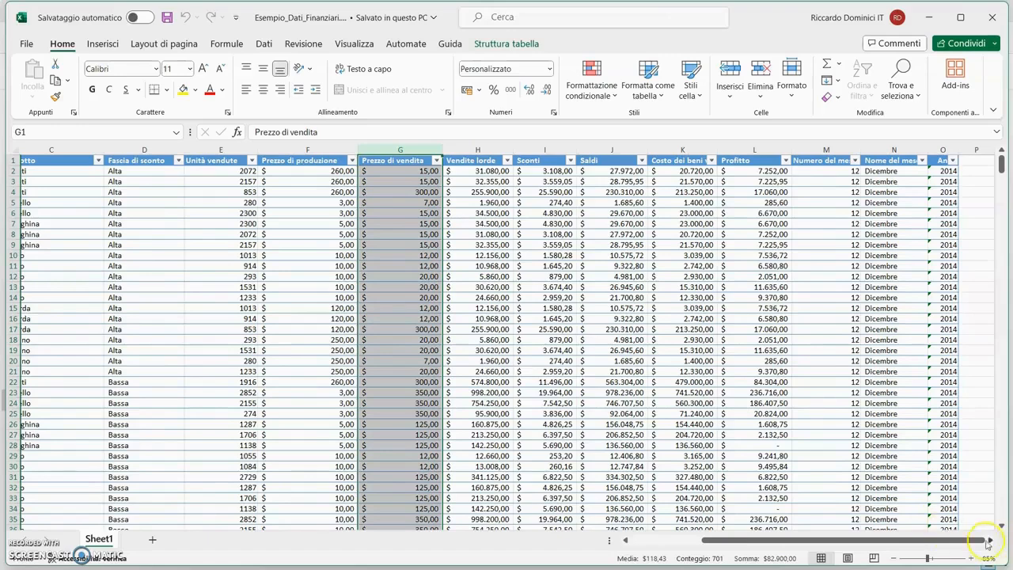
pyautogui.hscroll(-2, 939, 541)
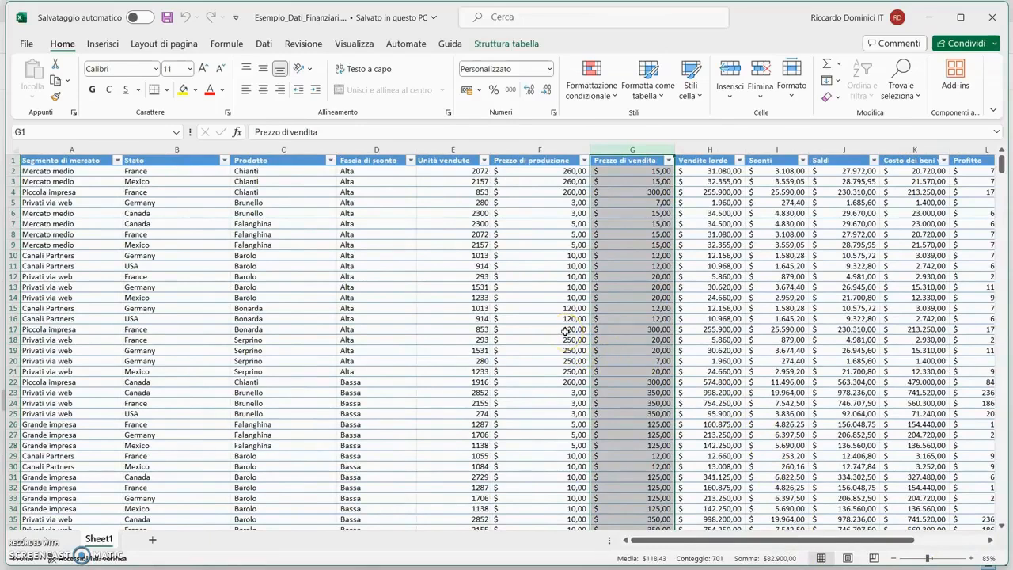
pyautogui.click(443, 275)
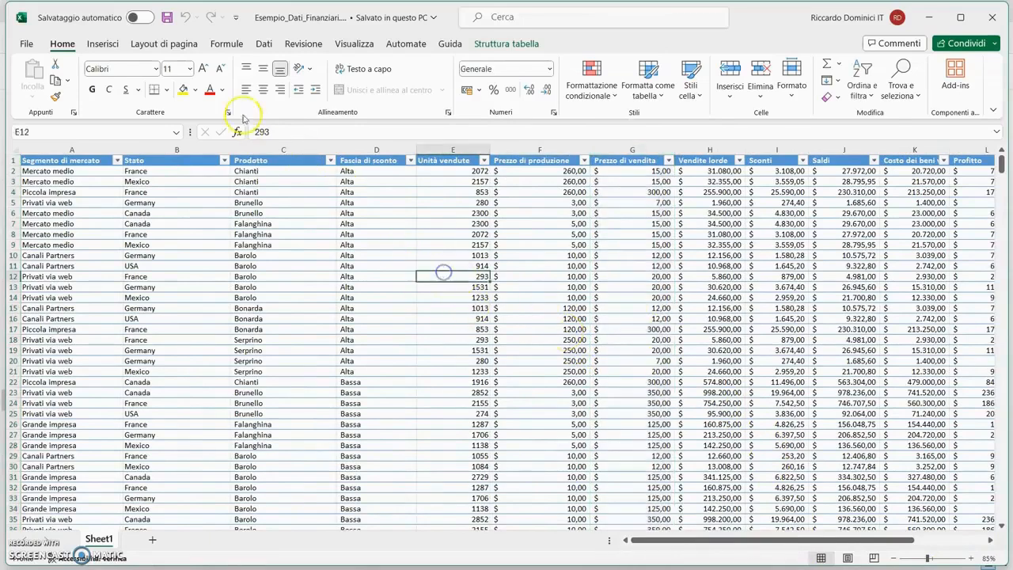
# - Save and close the workbook, and switch to the SharePoint site in the browser
pyautogui.click(167, 17)
pyautogui.click(995, 16)
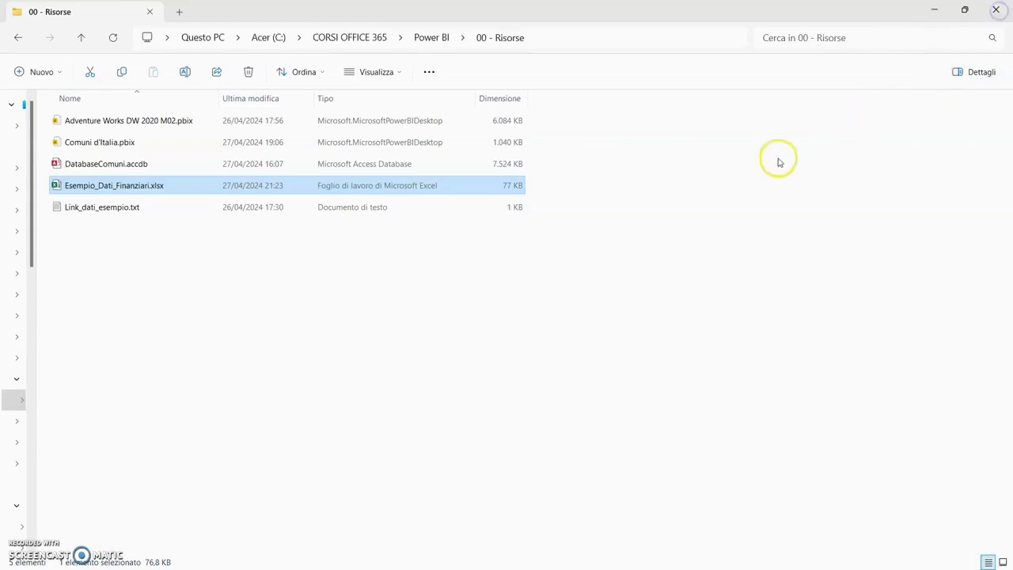
pyautogui.moveTo(583, 566)
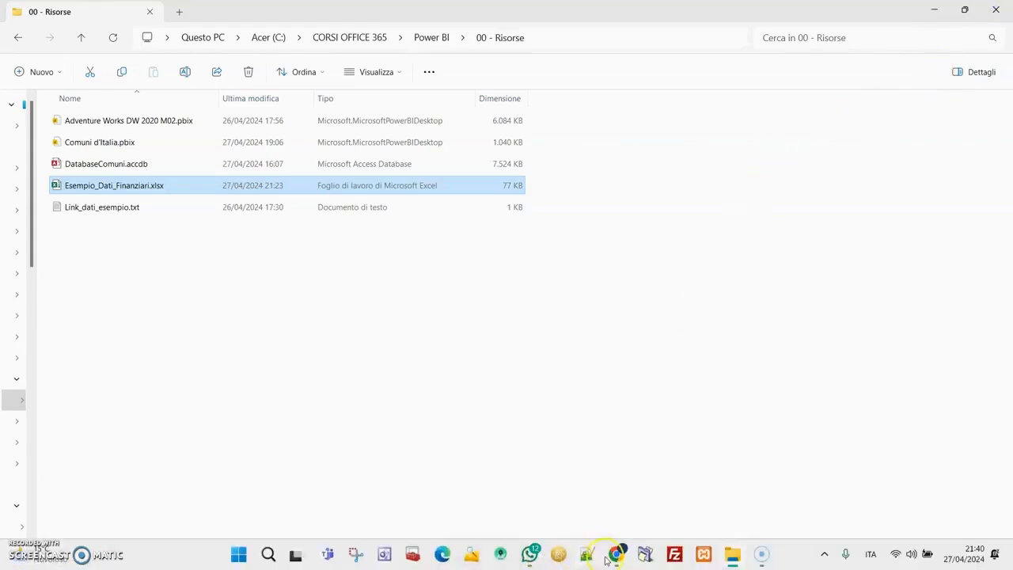
pyautogui.click(616, 554)
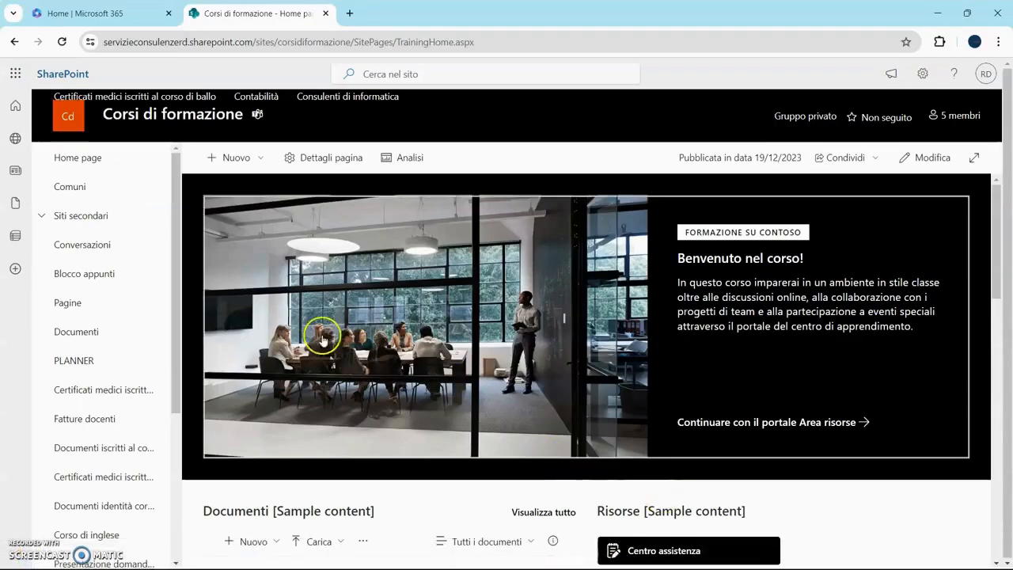
# - Start a new list from Excel on the site by uploading Esempio_Dati_Finanziari.xlsx from the device
pyautogui.click(261, 159)
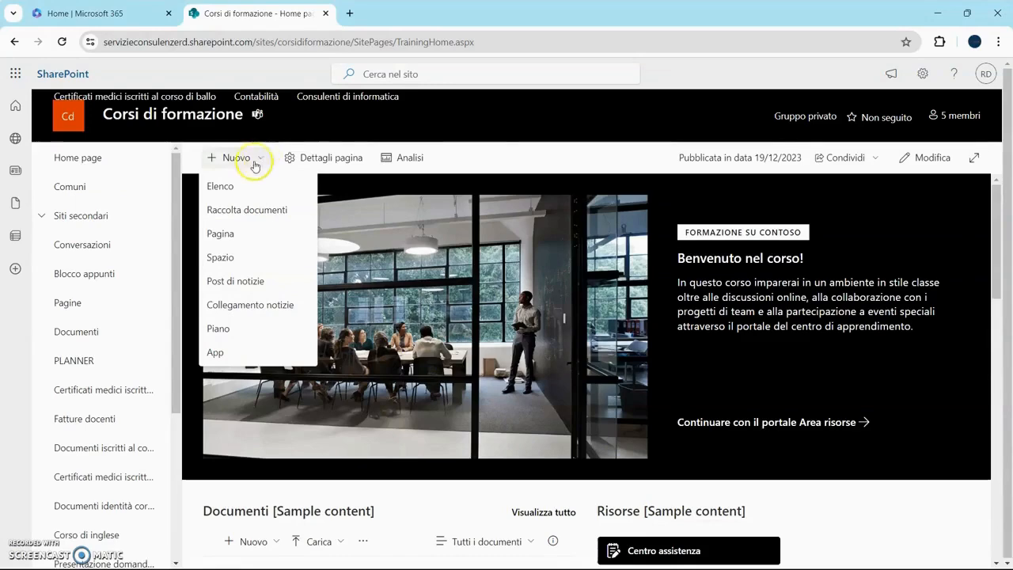
pyautogui.click(257, 162)
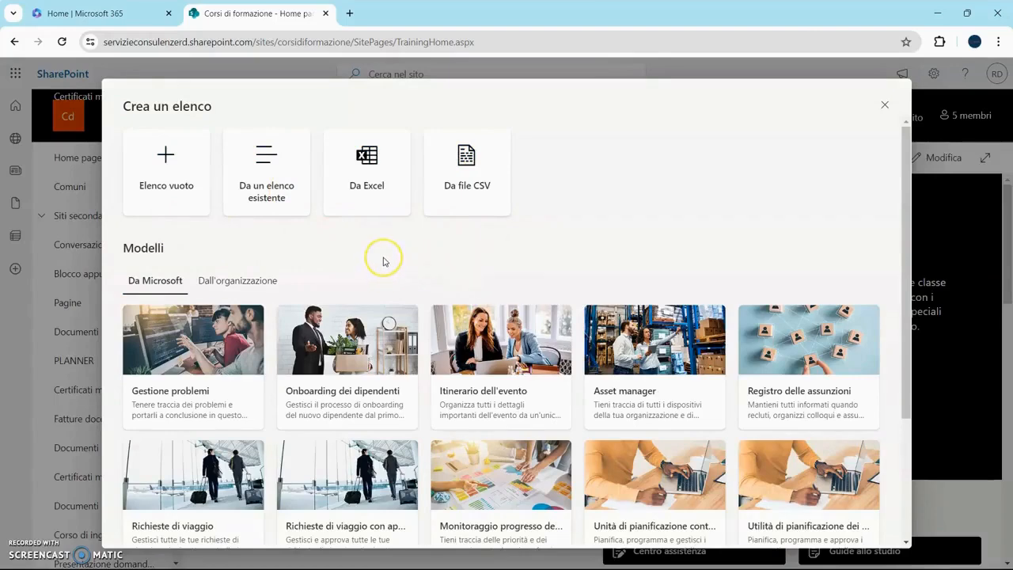
pyautogui.click(379, 187)
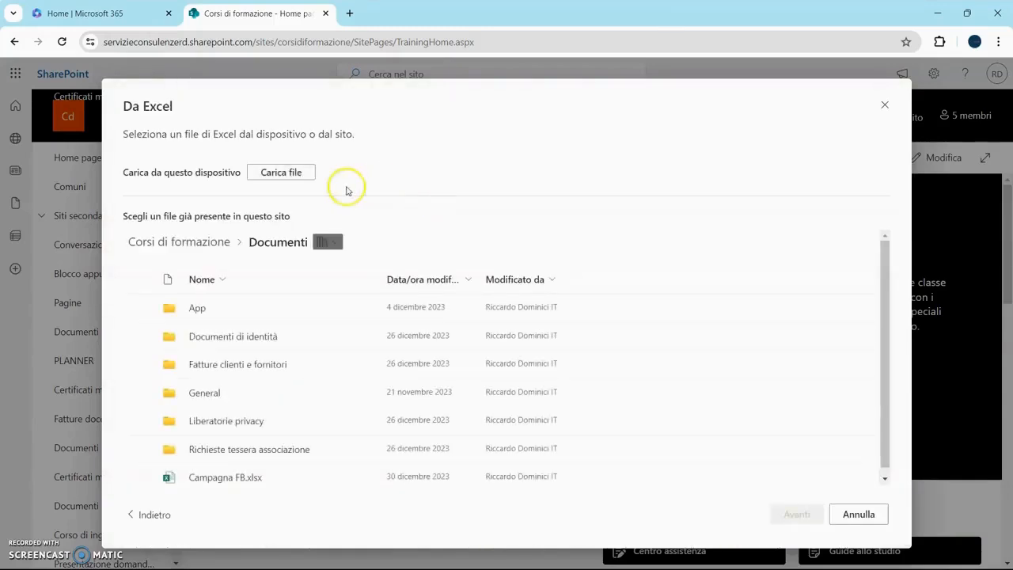
pyautogui.click(282, 173)
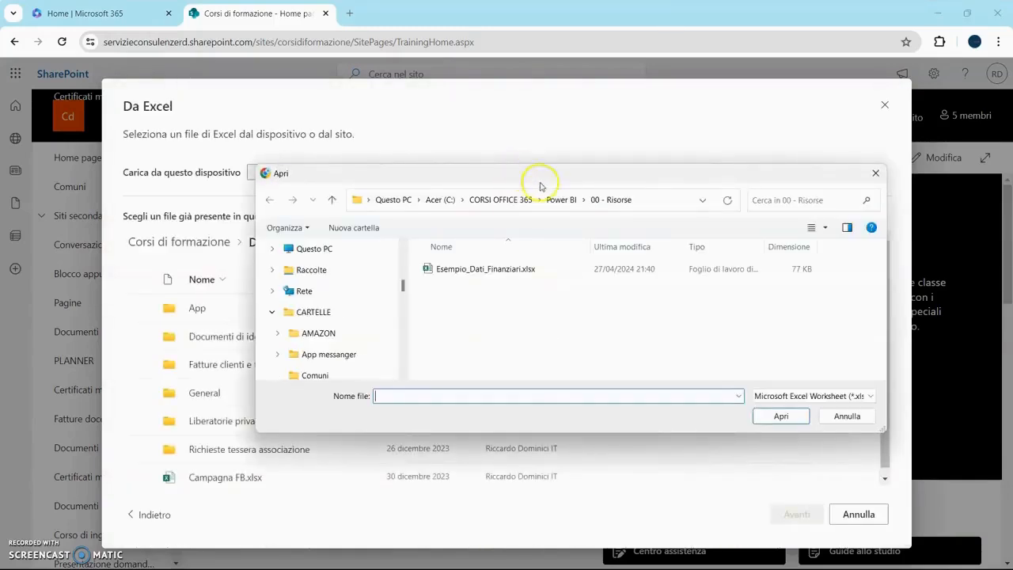
pyautogui.doubleClick(493, 270)
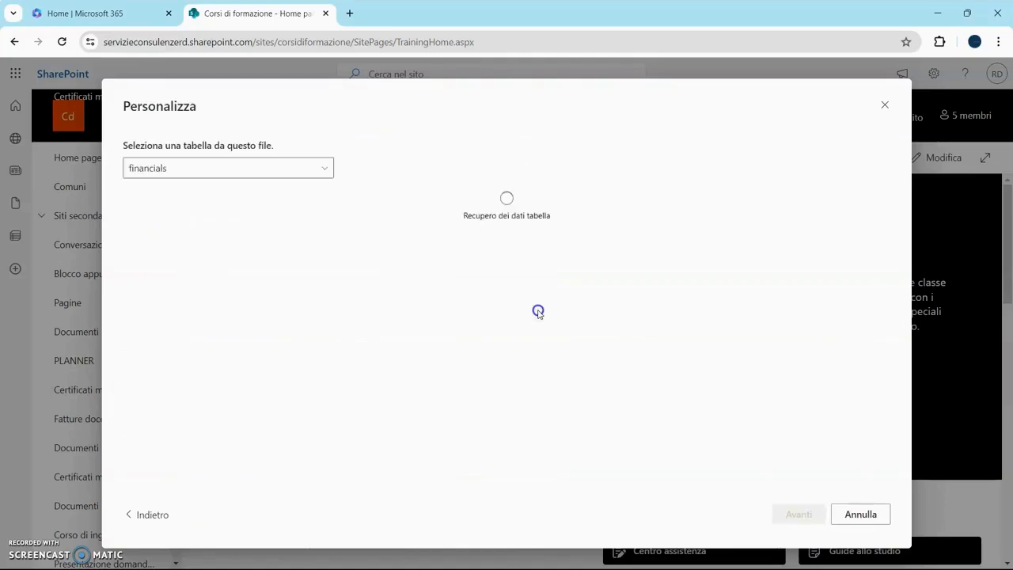
# - Review the column types of the financials table and create the list named Esempio_Dati_Finanziari
pyautogui.moveTo(294, 482); pyautogui.dragTo(725, 478)
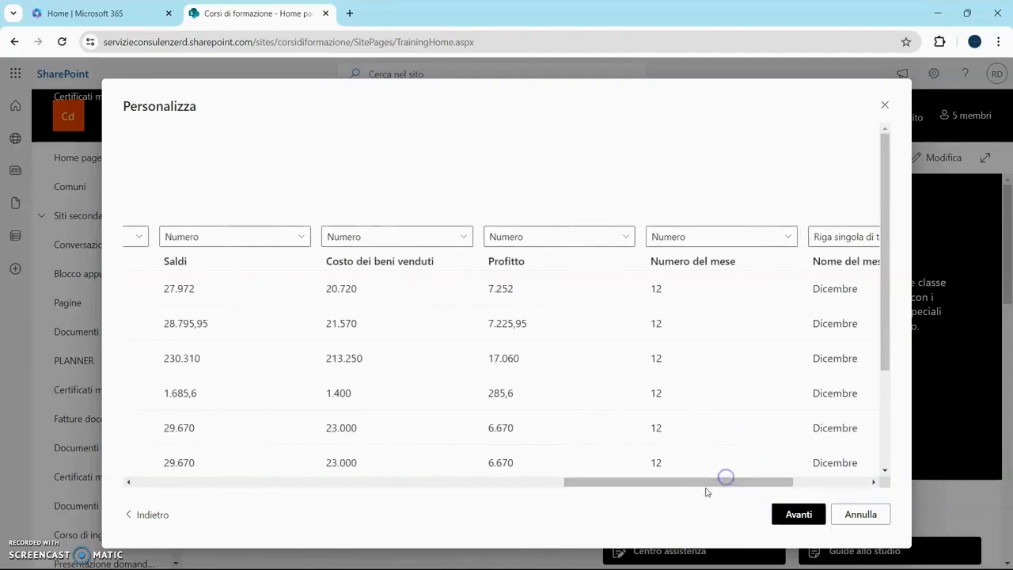
pyautogui.moveTo(701, 481); pyautogui.dragTo(732, 299)
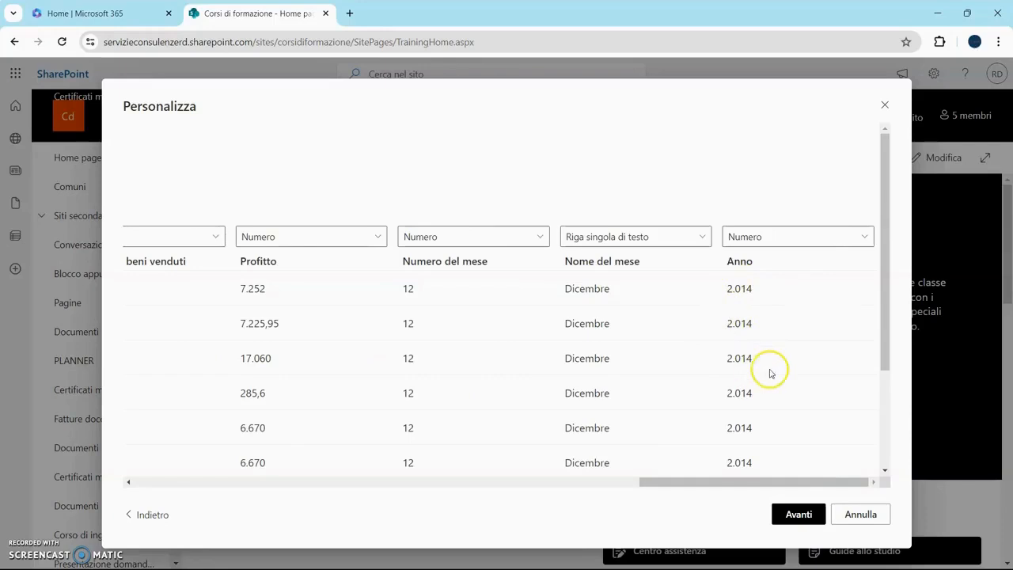
pyautogui.click(798, 512)
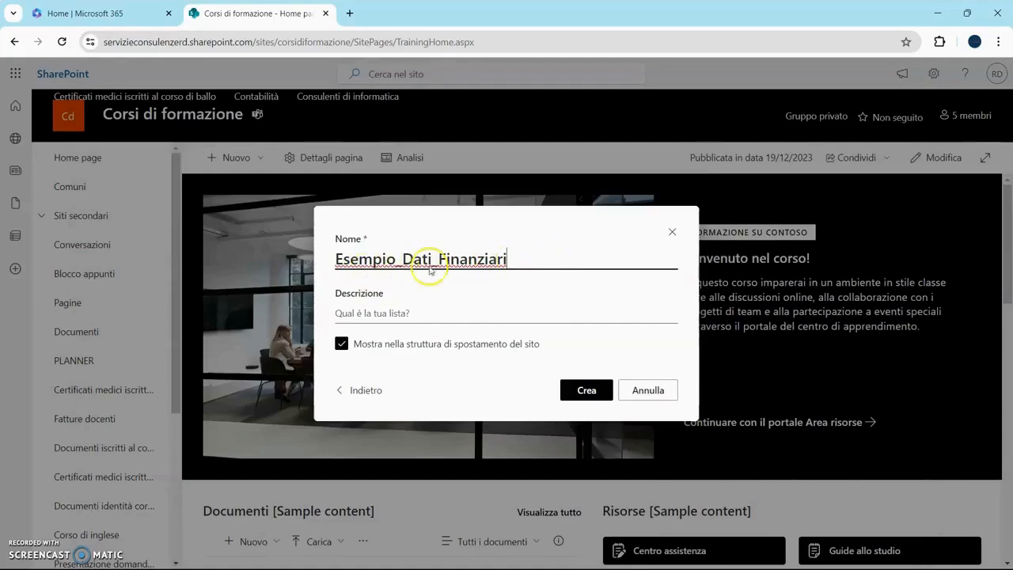
pyautogui.click(595, 389)
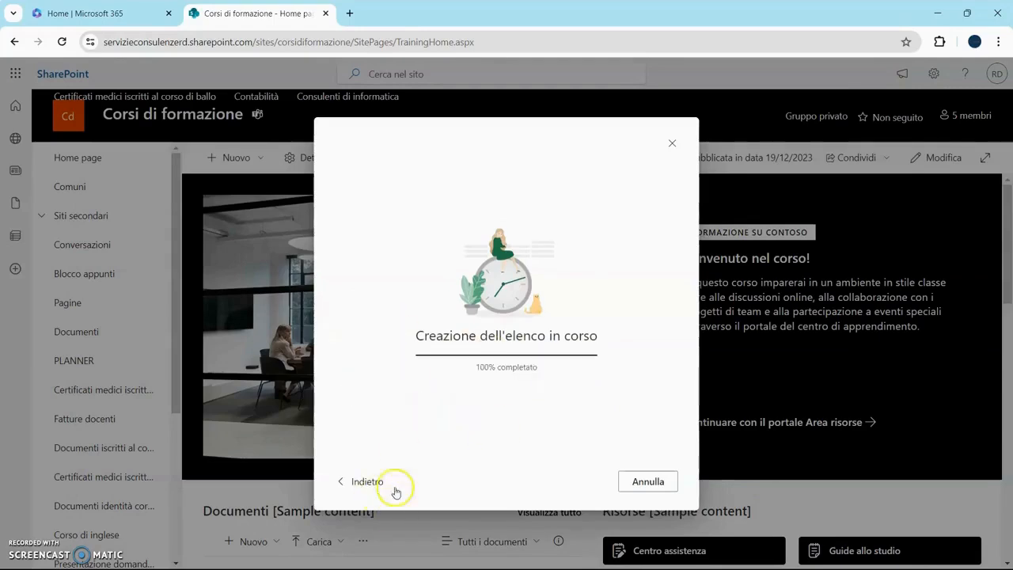
# - Search the Start menu for powe to launch Power BI
pyautogui.moveTo(313, 564)
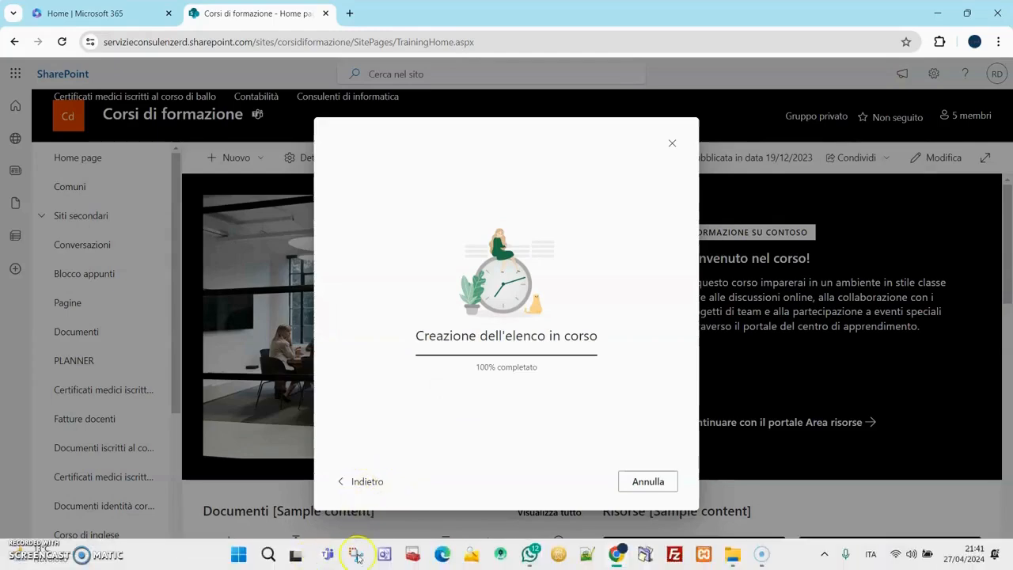
pyautogui.click(239, 555)
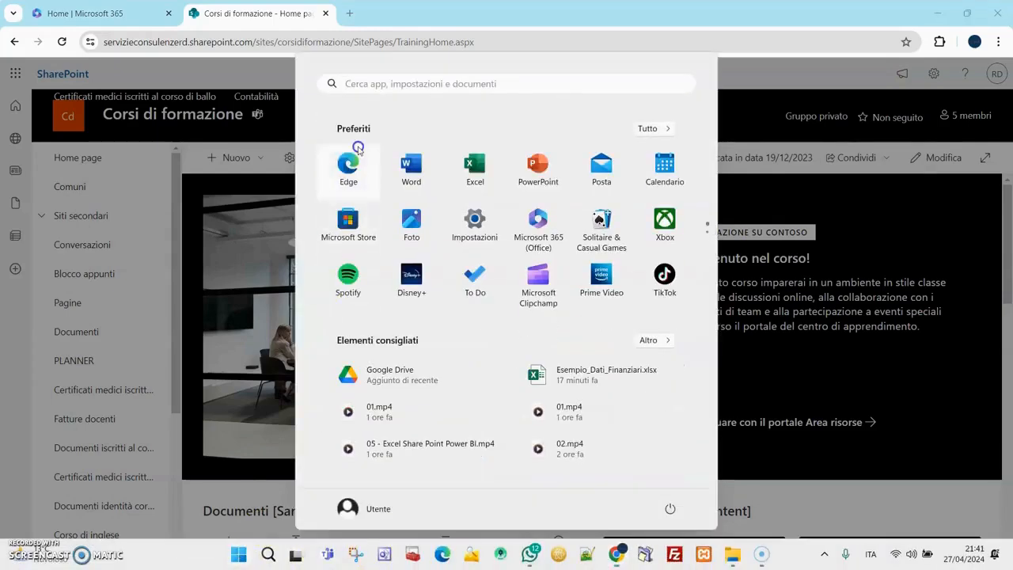
pyautogui.write('powe')
pyautogui.click(425, 182)
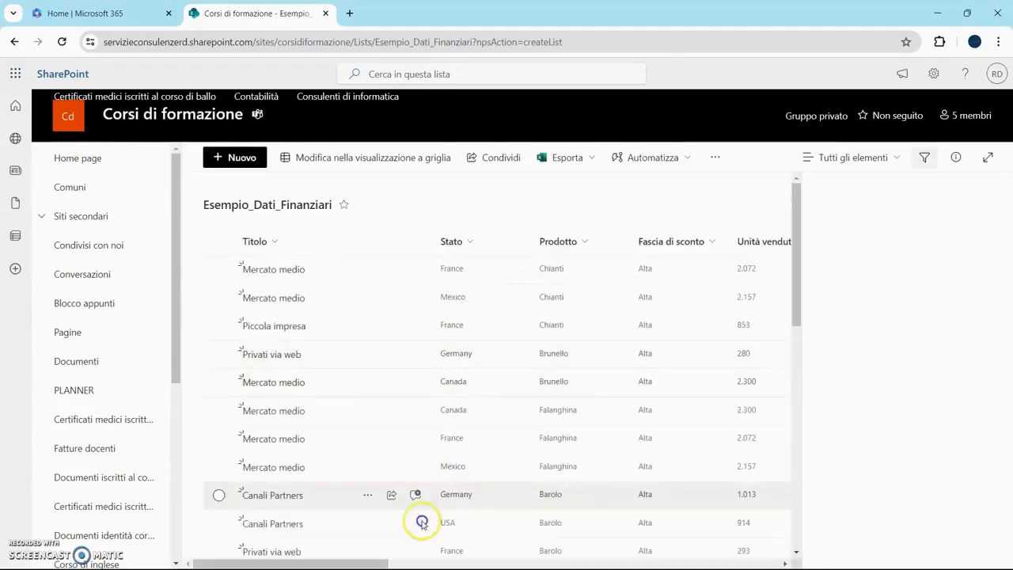
# - Open the first Mercato medio item in the edit panel, review its fields, and close the panel
pyautogui.click(989, 196)
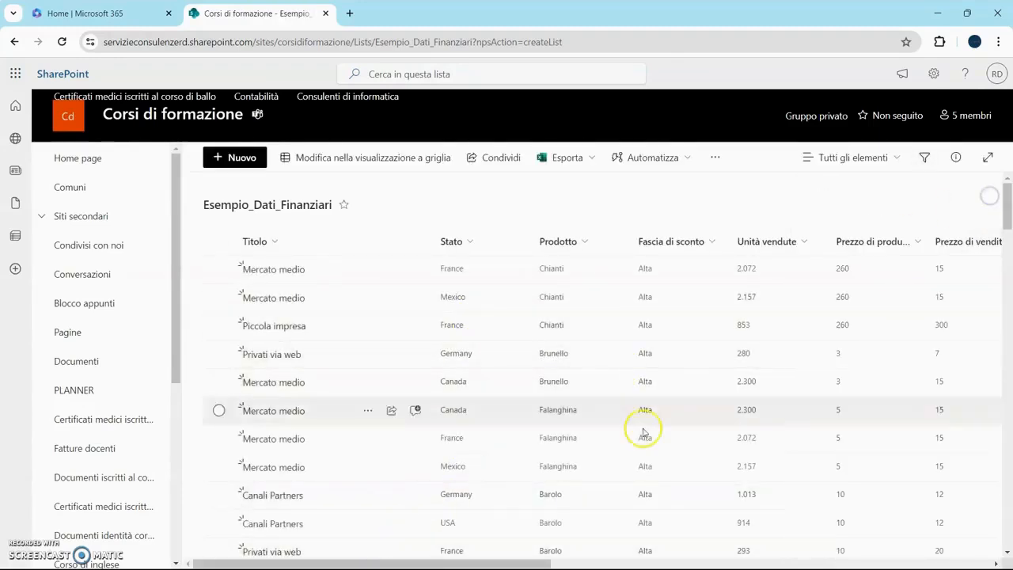
pyautogui.moveTo(388, 556); pyautogui.dragTo(348, 554)
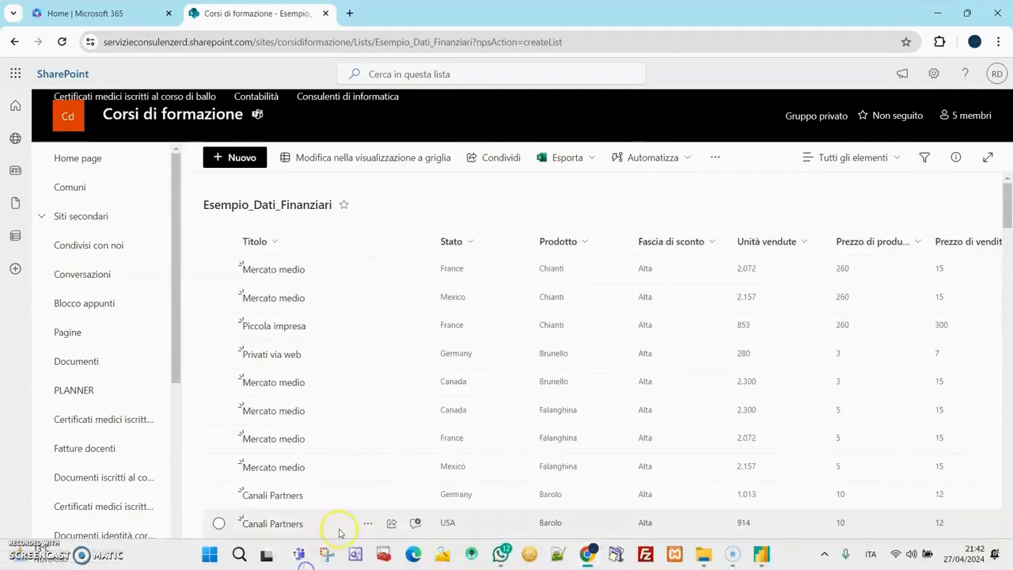
pyautogui.click(351, 263)
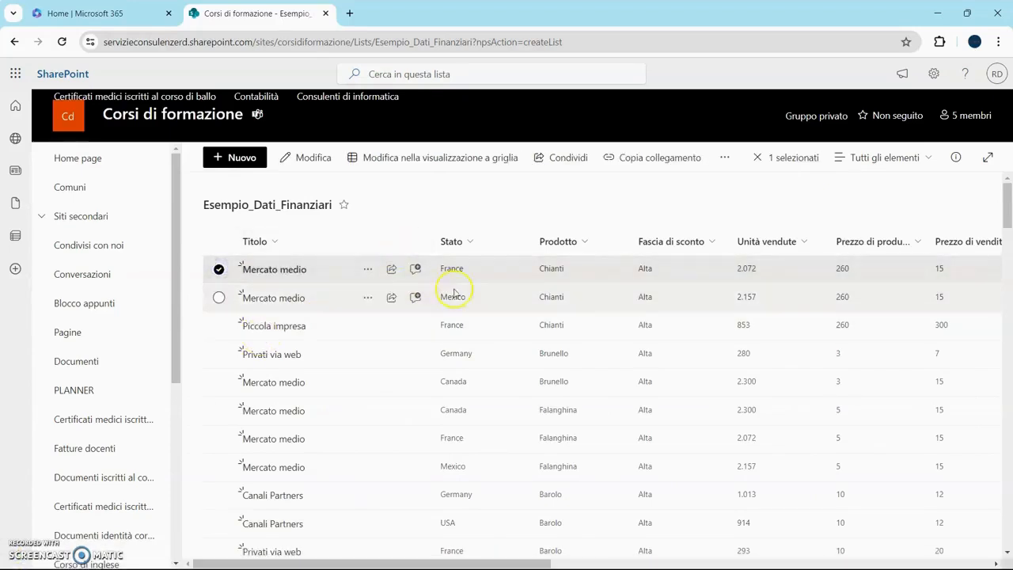
pyautogui.click(315, 157)
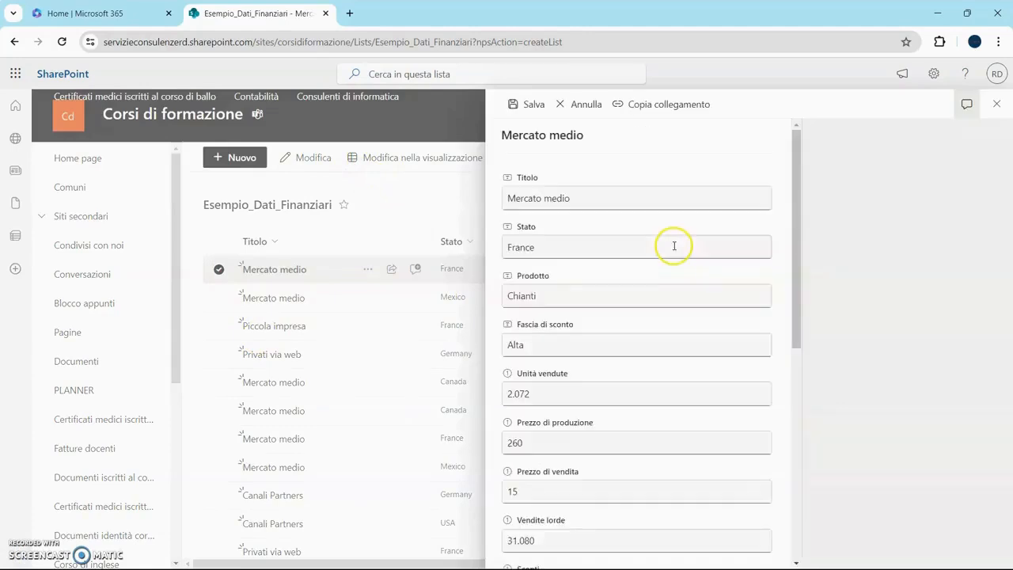
pyautogui.scroll(-5, 672, 244)
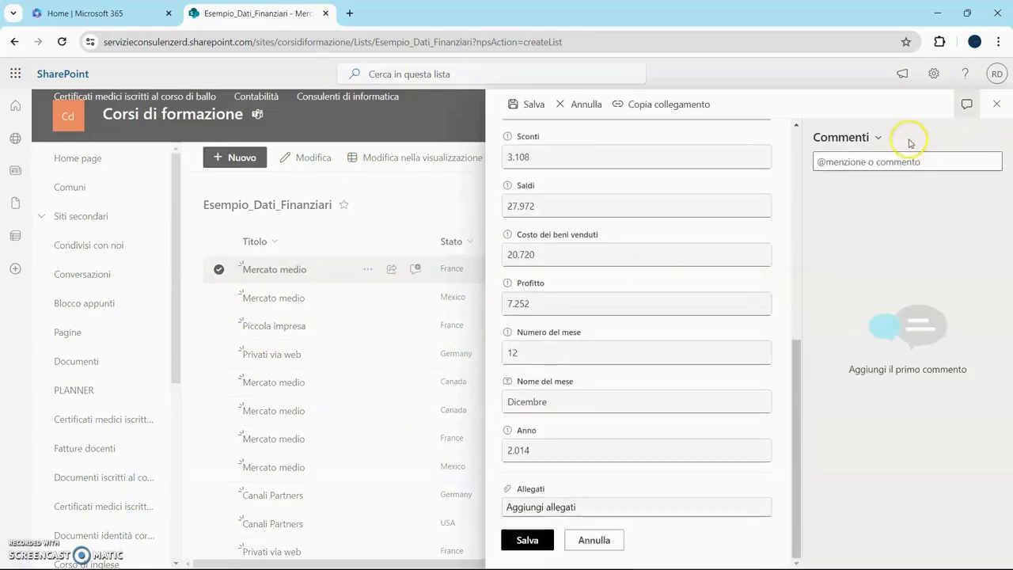
pyautogui.click(996, 103)
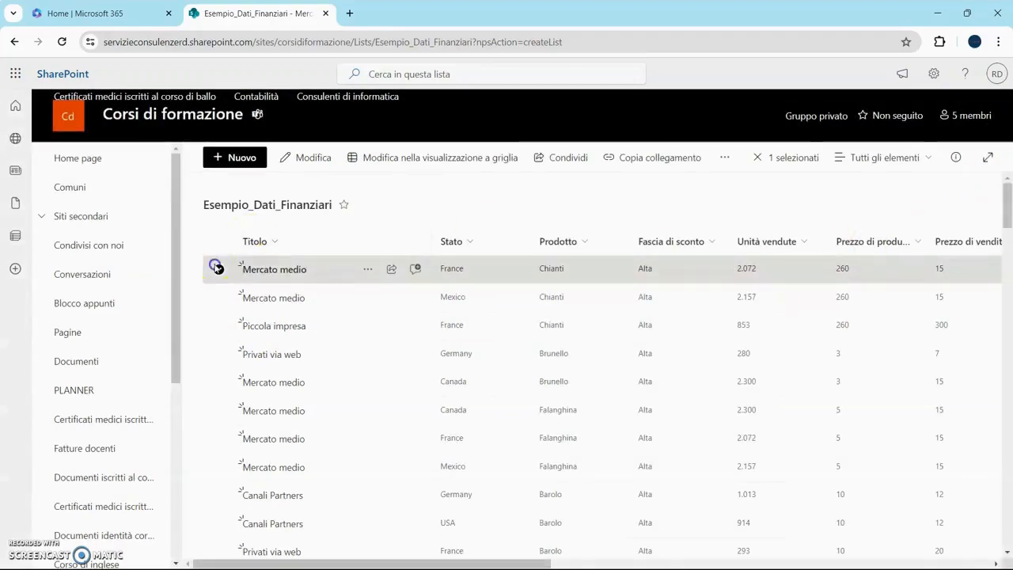
# - Switch the list to grid view and exit it again
pyautogui.click(219, 268)
pyautogui.click(369, 157)
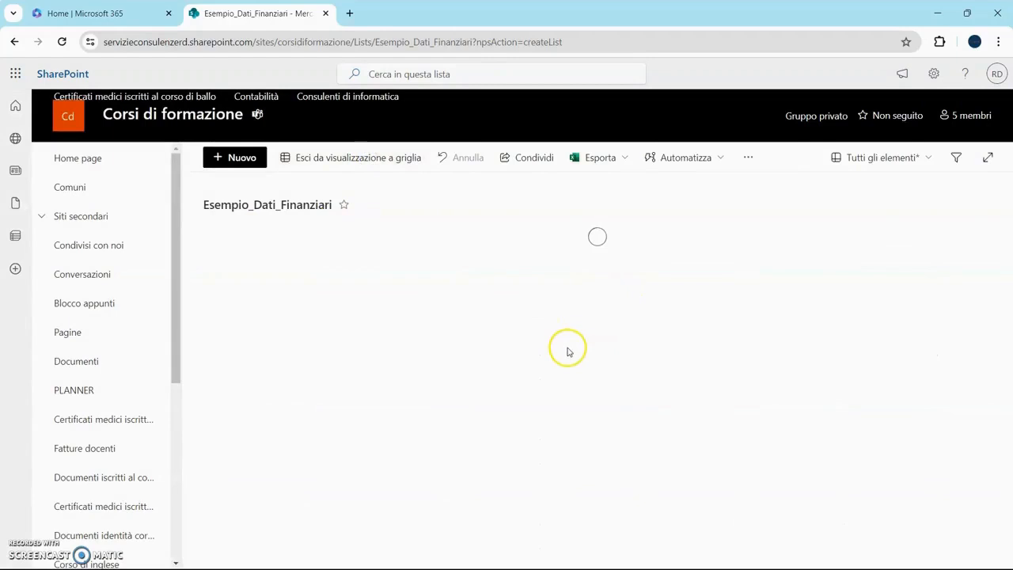
pyautogui.click(355, 159)
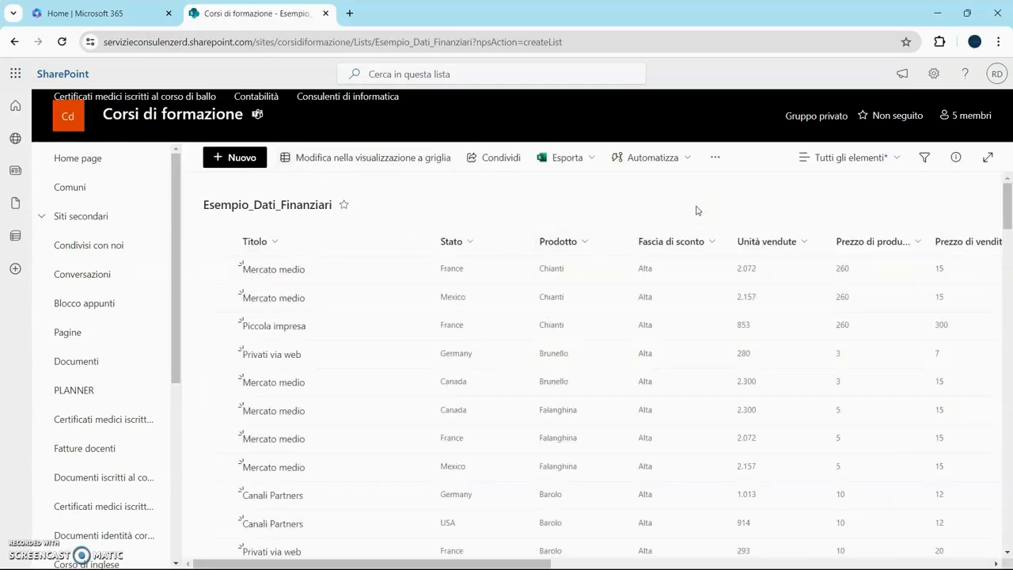
# - Open the list's filters pane and remove the Vendite lorde filter card
pyautogui.click(926, 160)
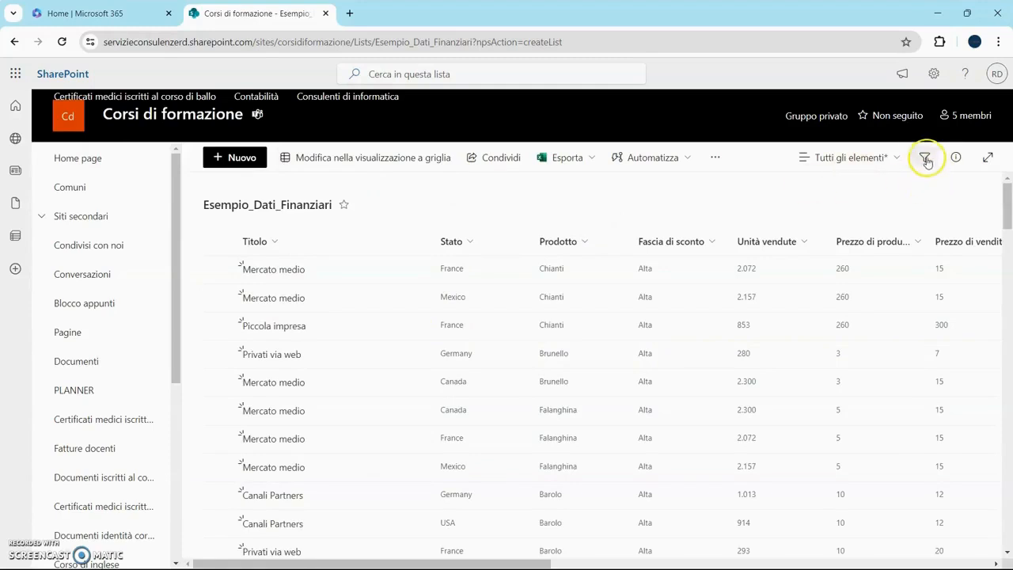
pyautogui.click(926, 159)
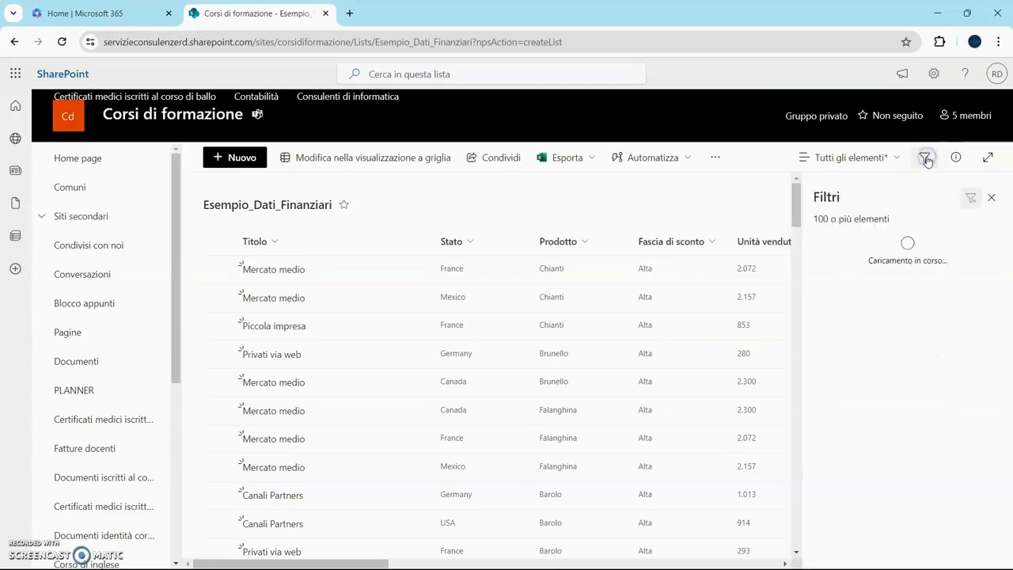
pyautogui.click(957, 288)
pyautogui.scroll(-5, 958, 290)
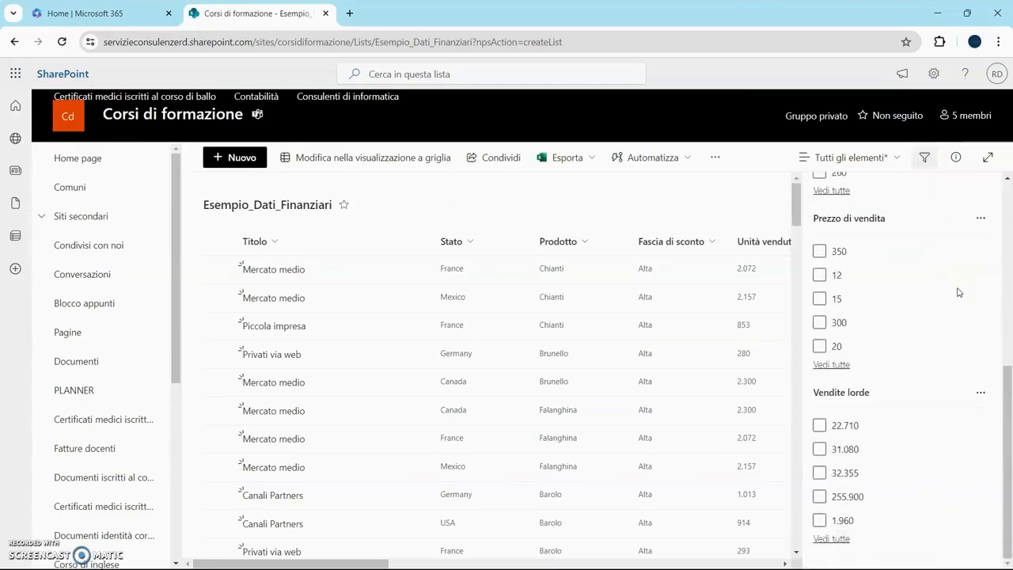
pyautogui.click(982, 394)
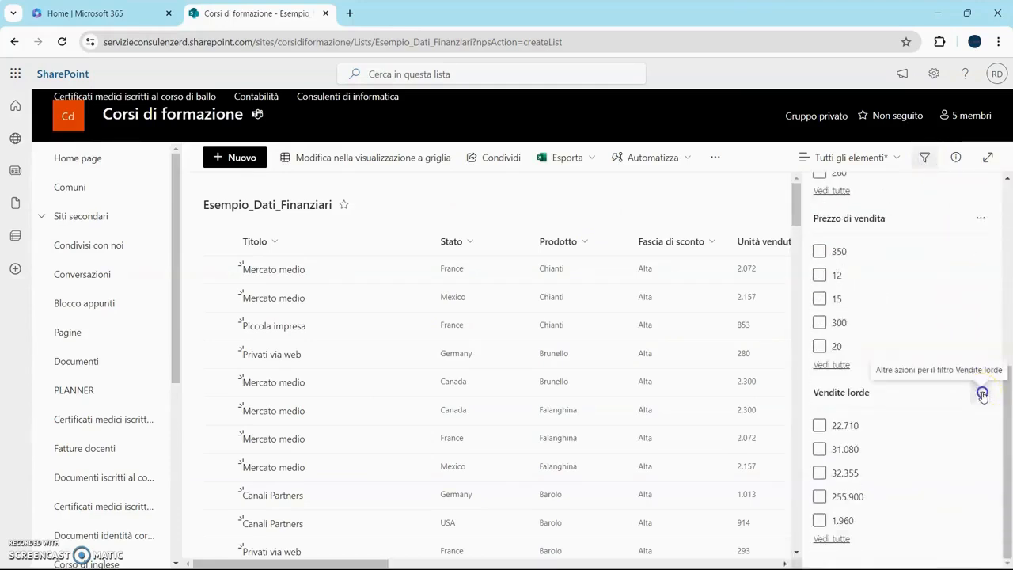
pyautogui.click(952, 440)
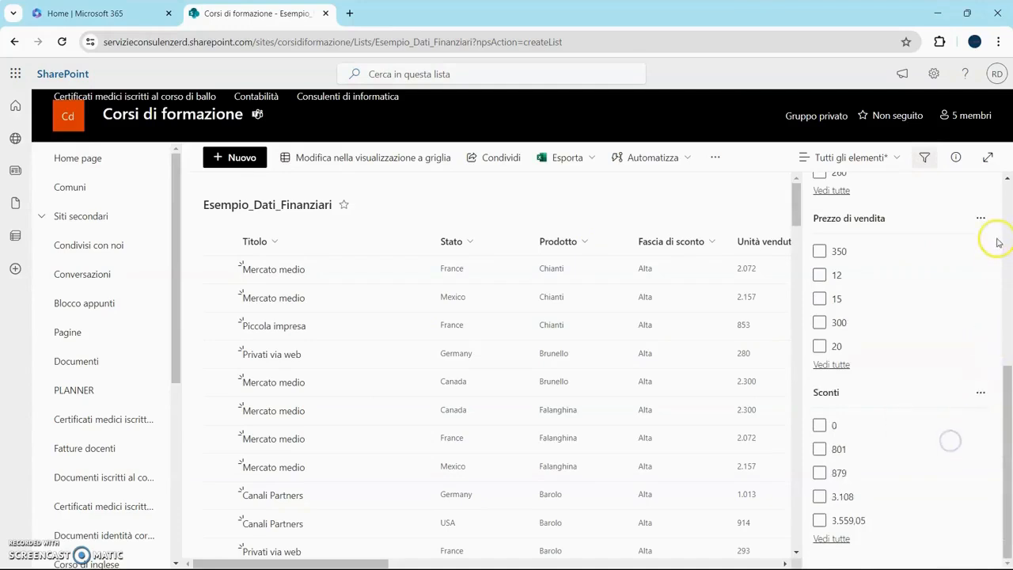
# - Remove the Prezzo di vendita and Costo dei beni venduti filter cards from the filters pane
pyautogui.click(981, 217)
pyautogui.click(961, 267)
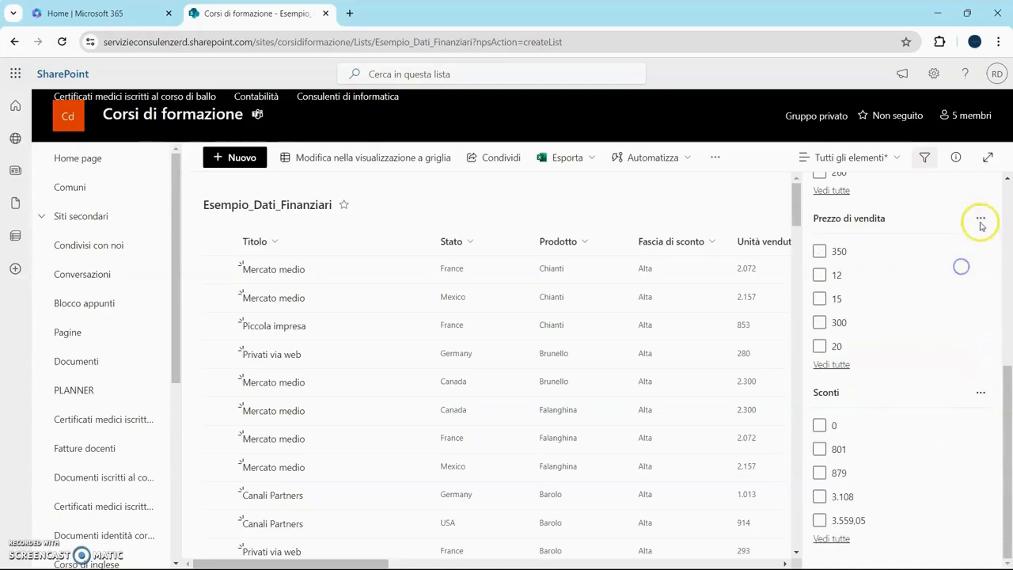
pyautogui.click(981, 222)
pyautogui.click(967, 262)
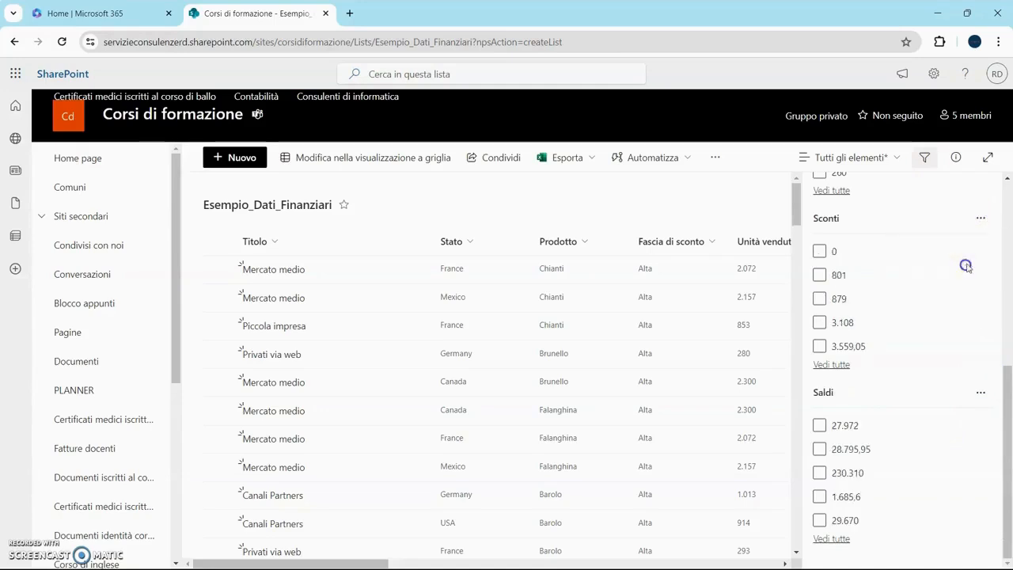
pyautogui.click(980, 219)
pyautogui.click(959, 262)
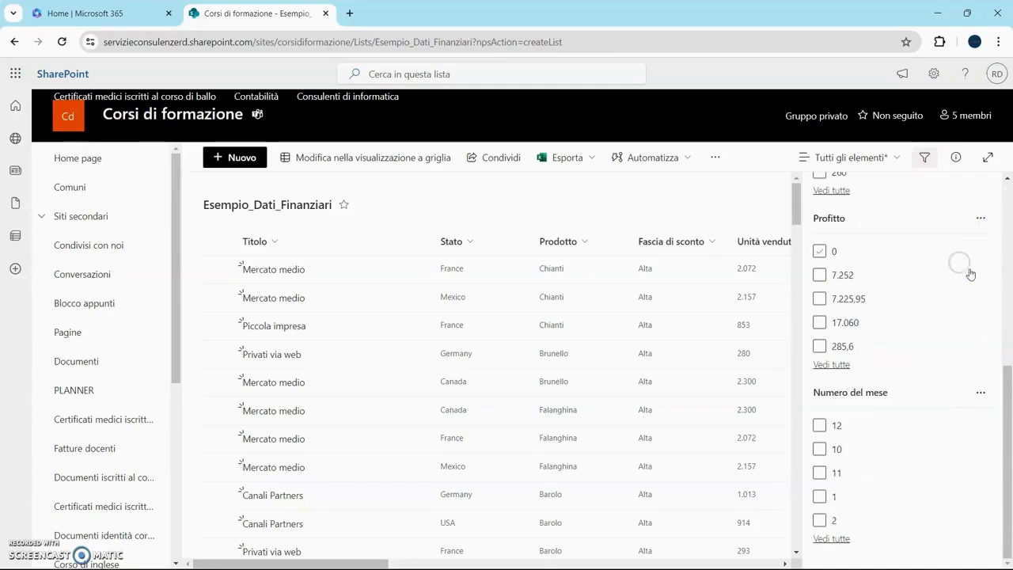
# - Remove the Numero del mese filter card and filter the list by Titolo Privati via web
pyautogui.click(979, 392)
pyautogui.click(906, 432)
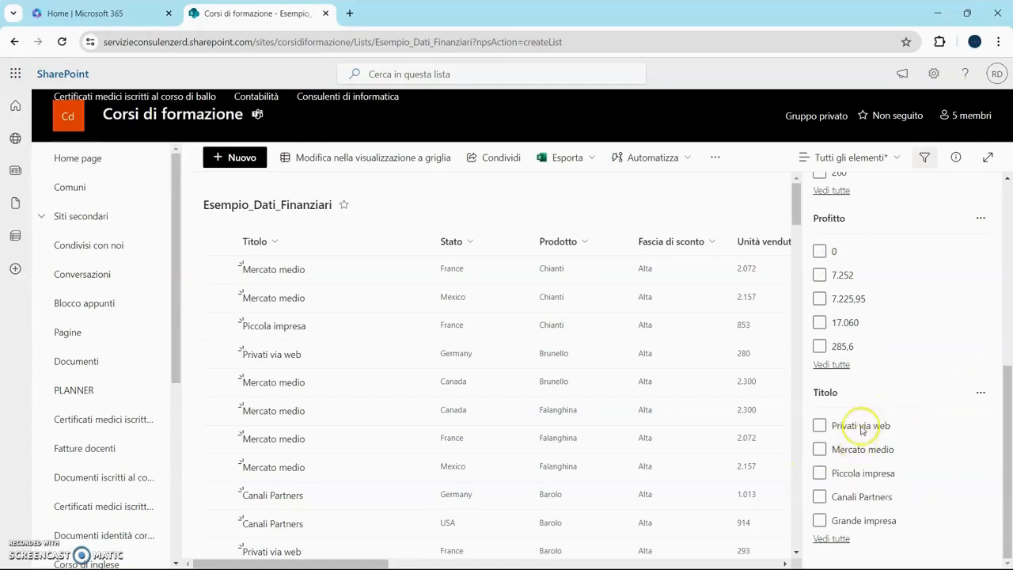
pyautogui.click(820, 426)
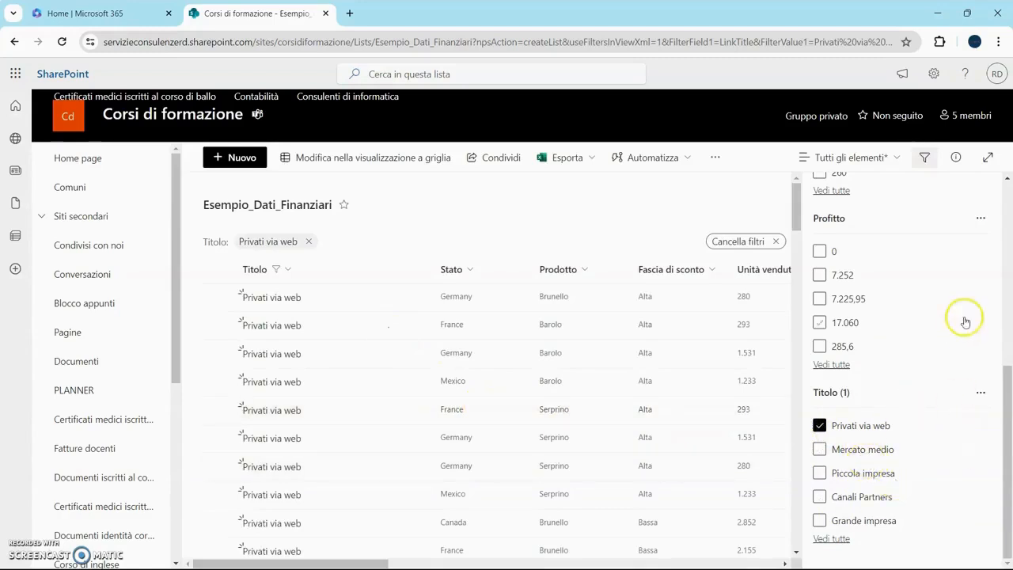
# - Remove the Profitto filter card and add a Stato filter for Germany
pyautogui.click(980, 217)
pyautogui.click(945, 264)
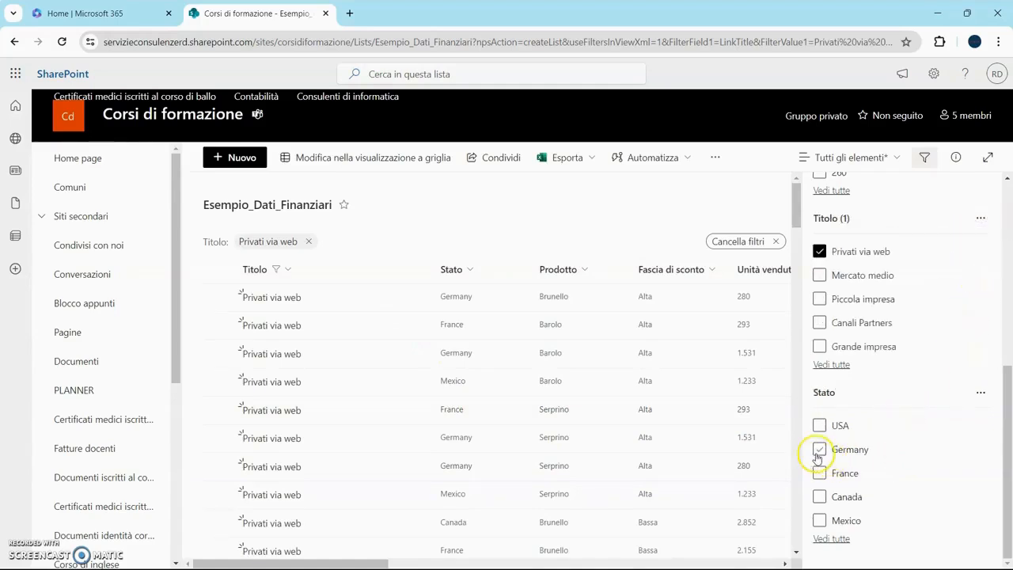
pyautogui.click(818, 456)
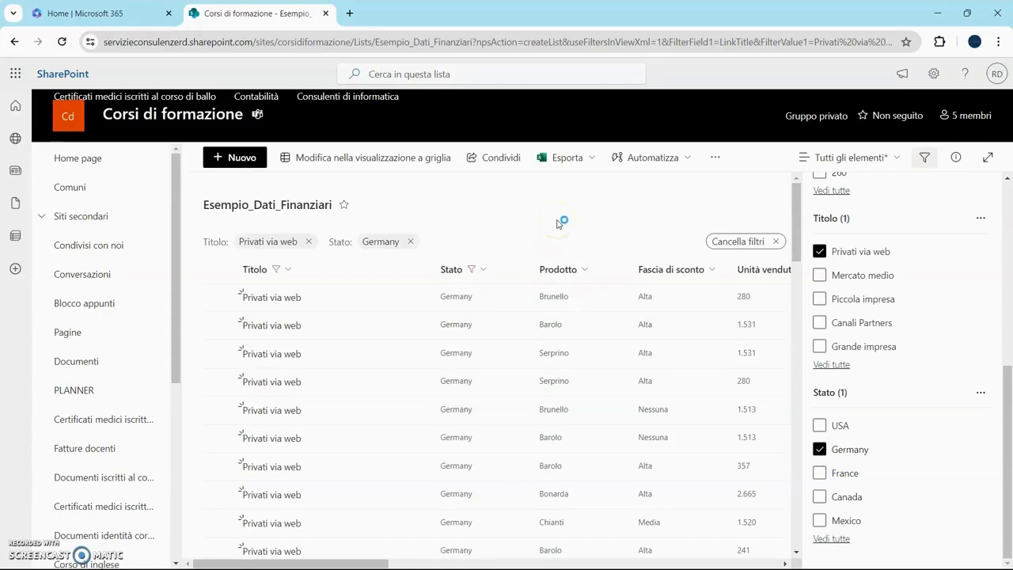
pyautogui.click(604, 220)
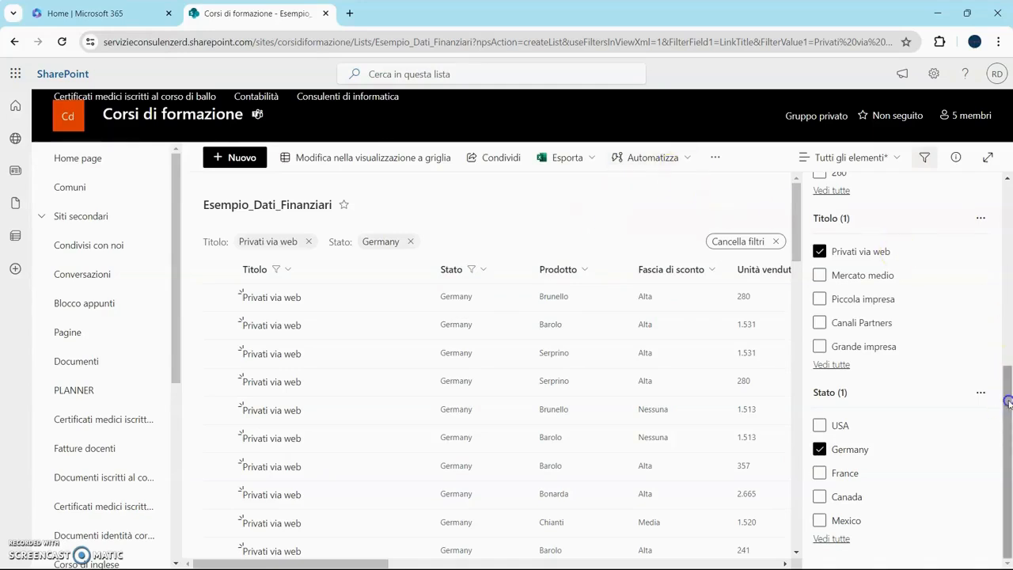
# - Close the filters pane and scroll across the filtered list's remaining columns
pyautogui.moveTo(1002, 385); pyautogui.dragTo(1009, 179)
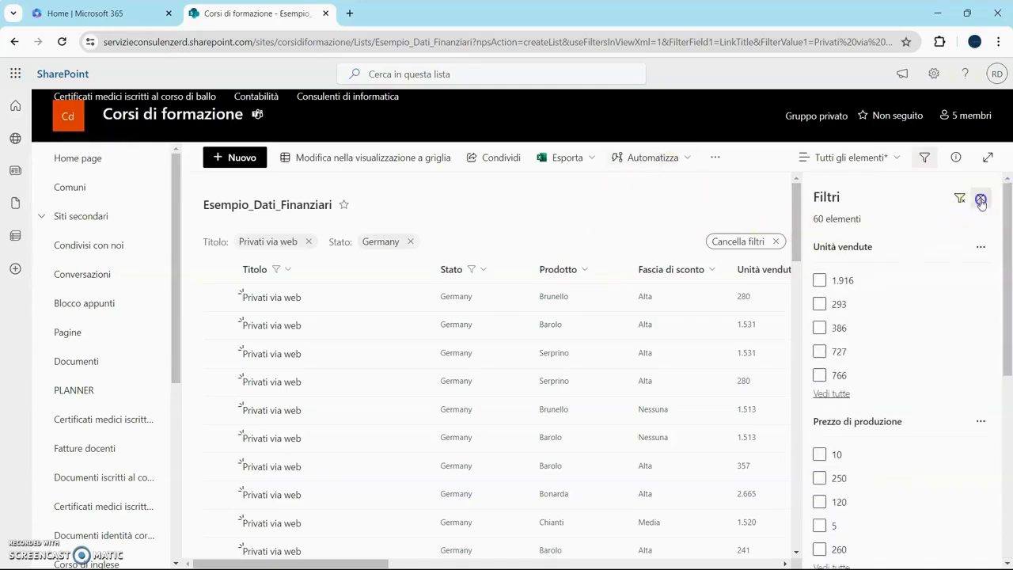
pyautogui.click(980, 198)
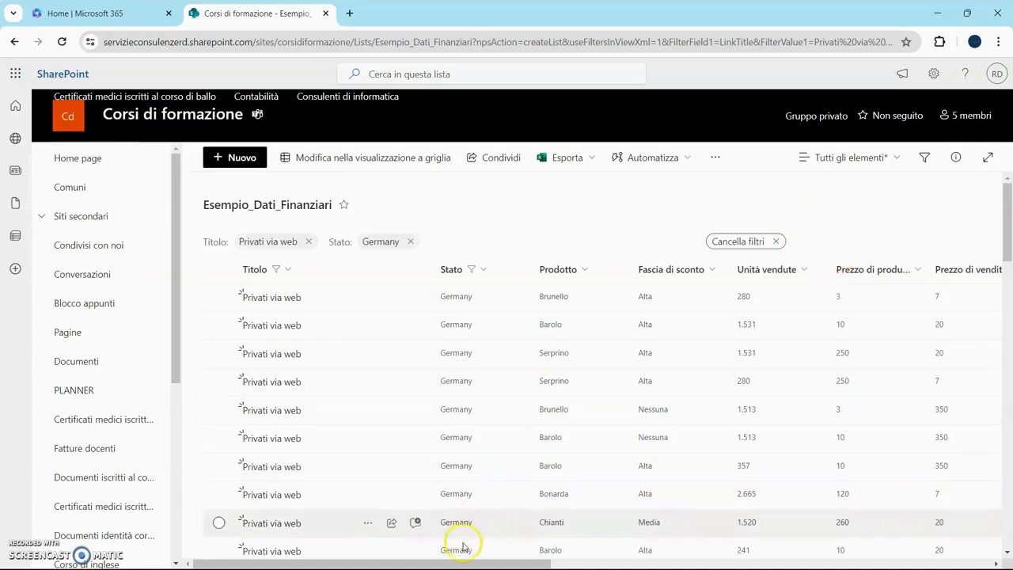
pyautogui.moveTo(469, 564); pyautogui.dragTo(883, 564)
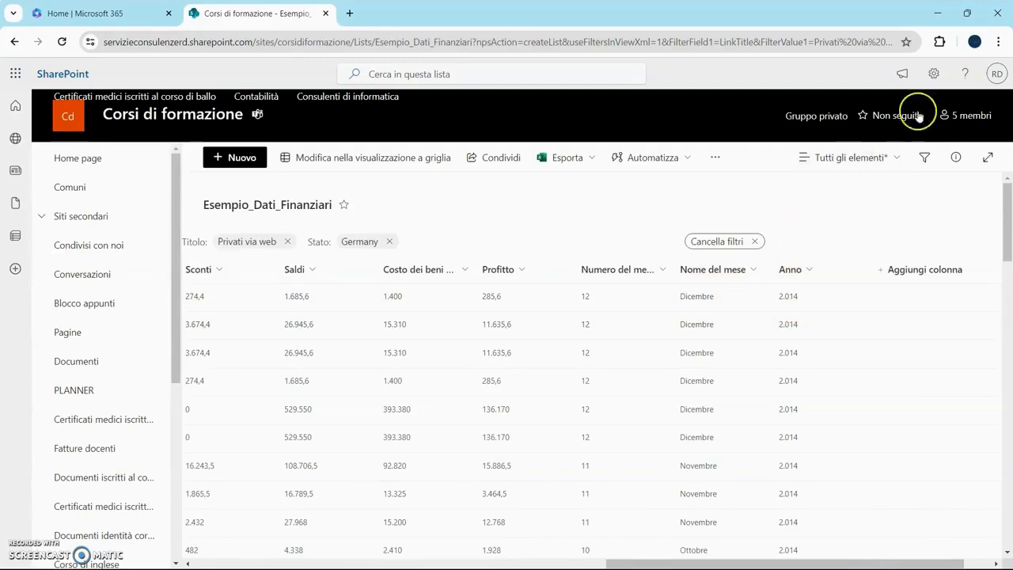
# - In the list settings, change the Anno column type to Una riga di testo and save it
pyautogui.click(934, 76)
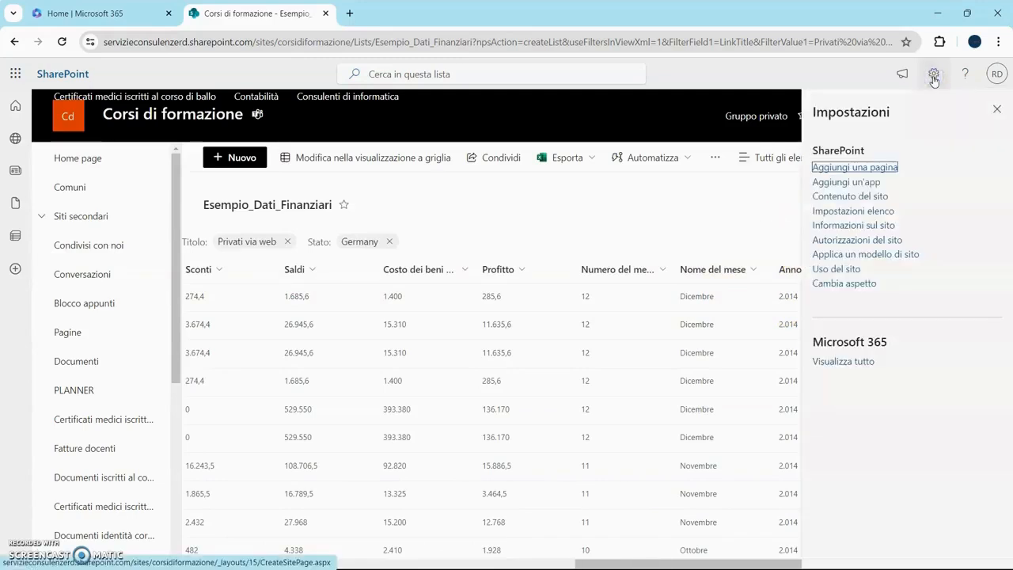
pyautogui.click(873, 212)
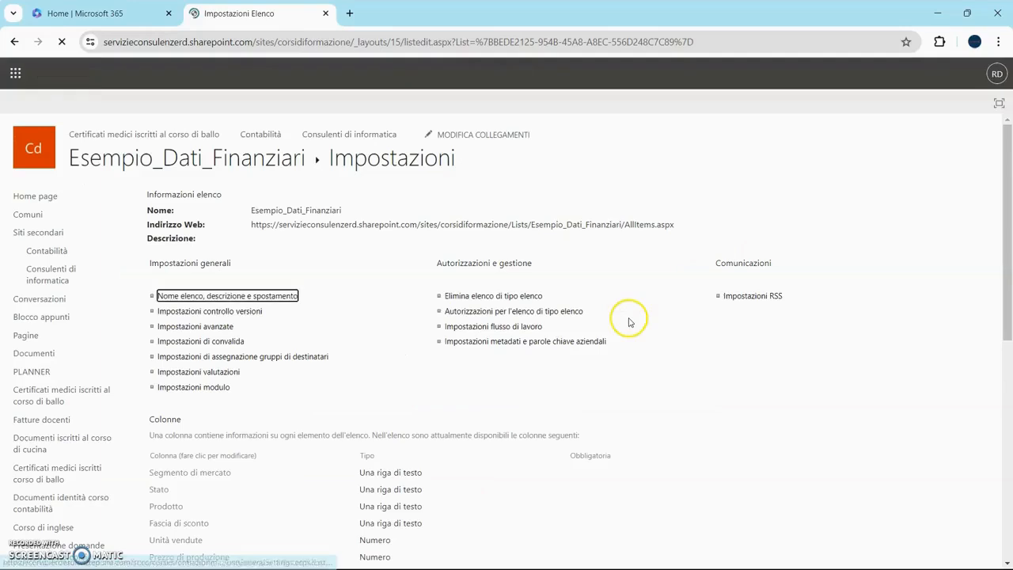
pyautogui.scroll(-4, 610, 339)
pyautogui.scroll(-2, 608, 343)
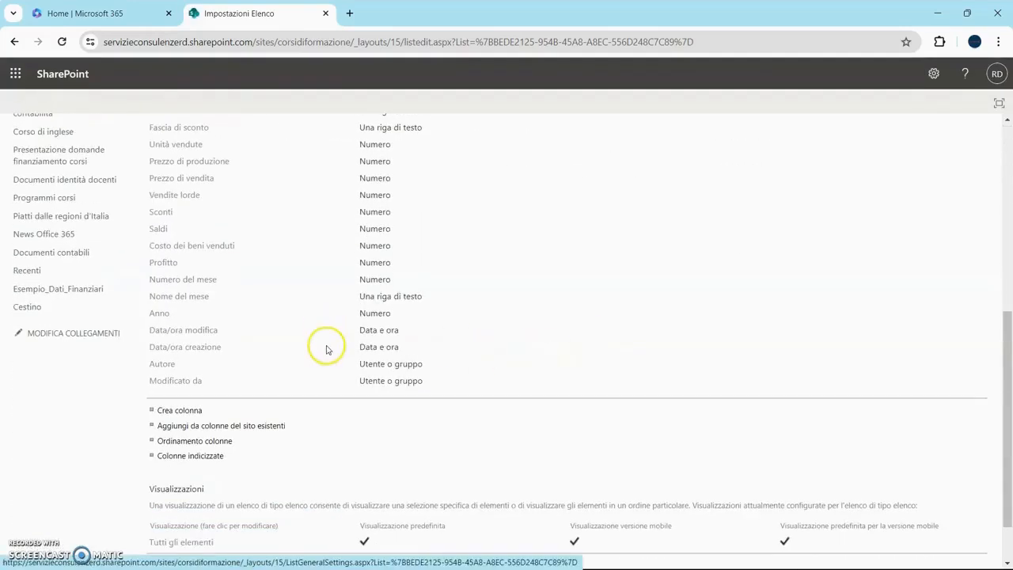
pyautogui.click(162, 315)
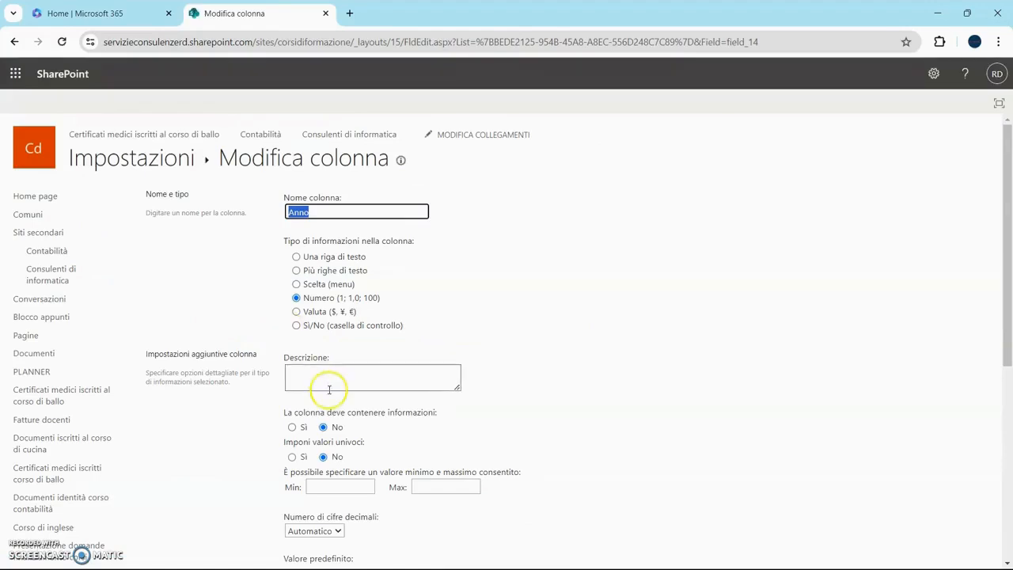
pyautogui.click(296, 257)
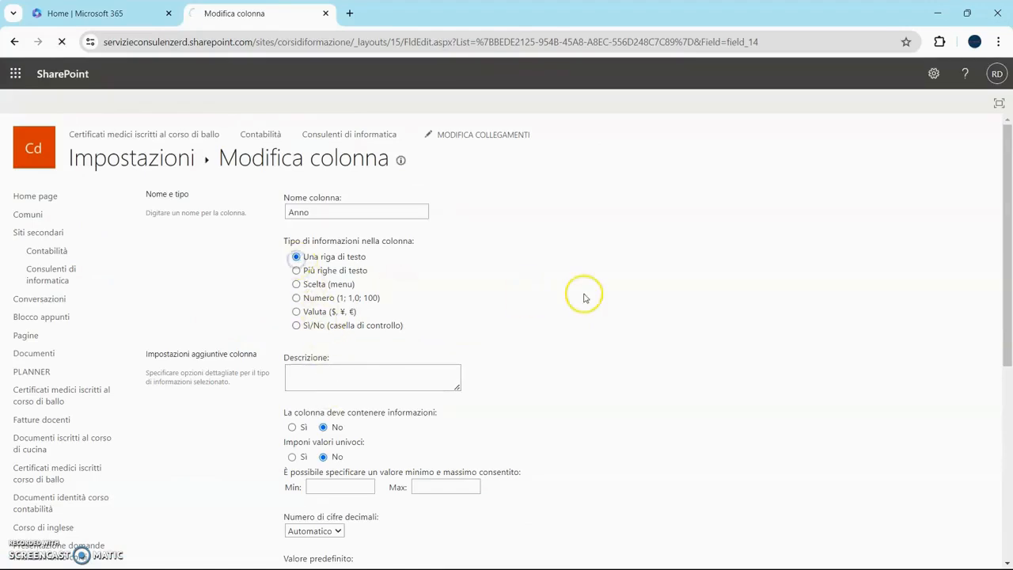
pyautogui.scroll(-5, 589, 309)
pyautogui.click(260, 163)
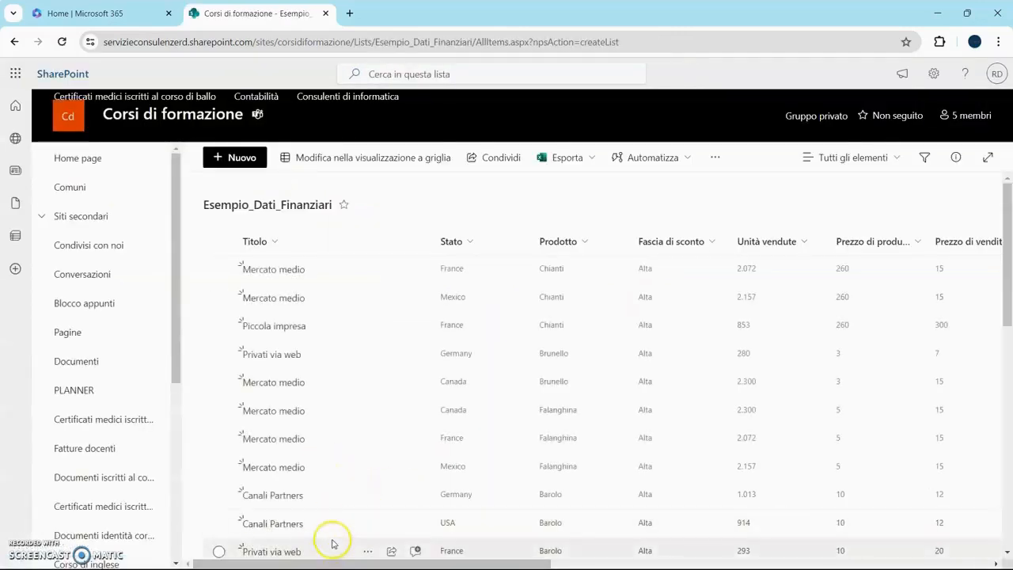
# - Switch to Power BI Desktop and start a new blank report
pyautogui.moveTo(343, 562); pyautogui.dragTo(823, 564)
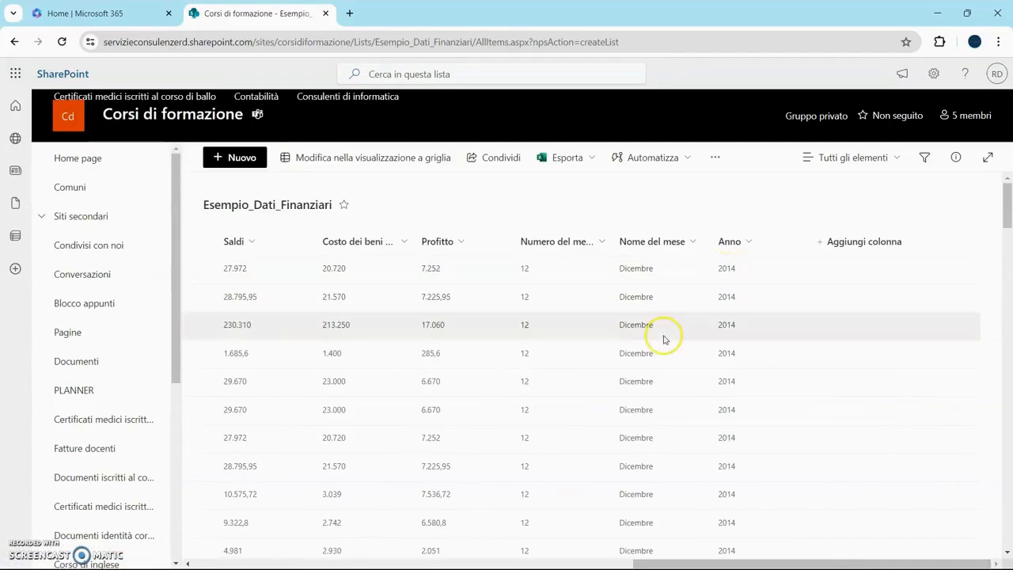
pyautogui.moveTo(727, 565)
pyautogui.click(760, 556)
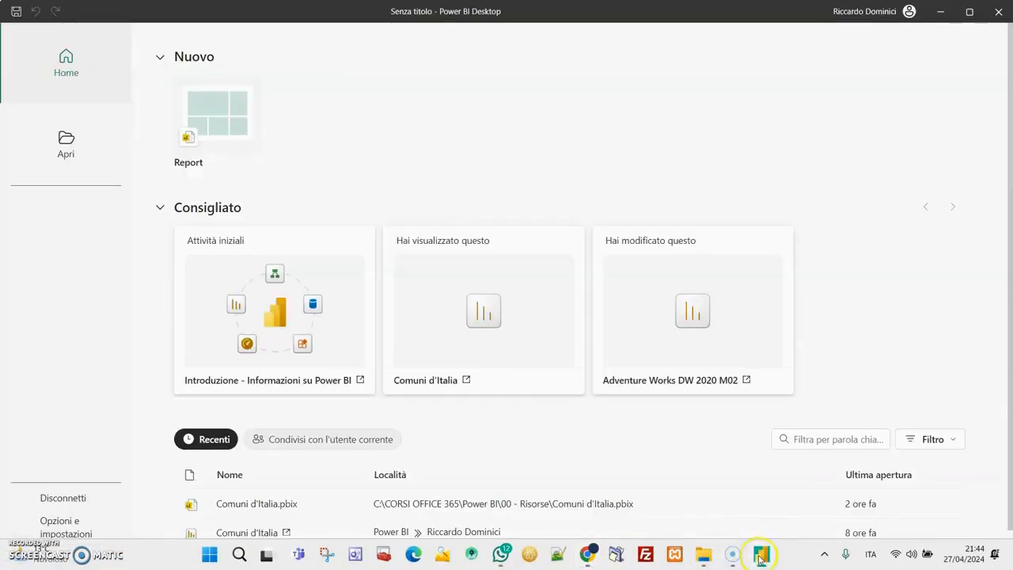
pyautogui.click(231, 141)
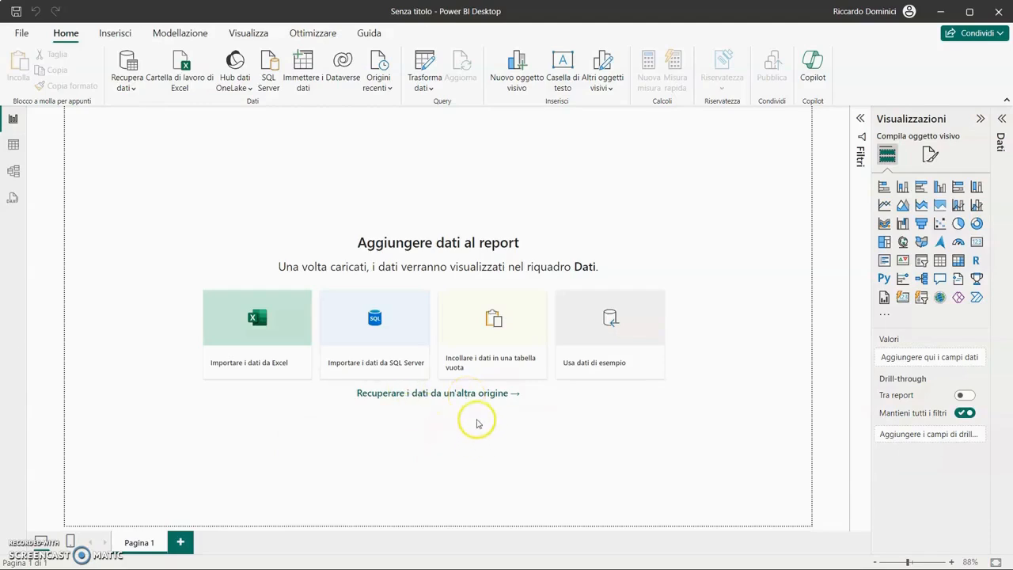
# - Open Get Data from another source and connect with the Elenco SharePoint connector under Altro
pyautogui.click(476, 396)
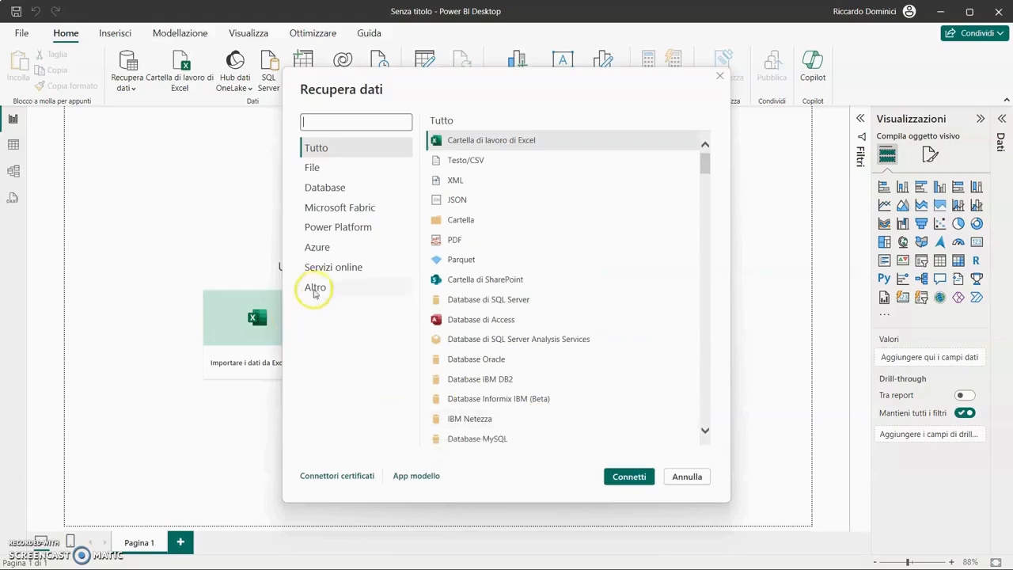
pyautogui.click(316, 286)
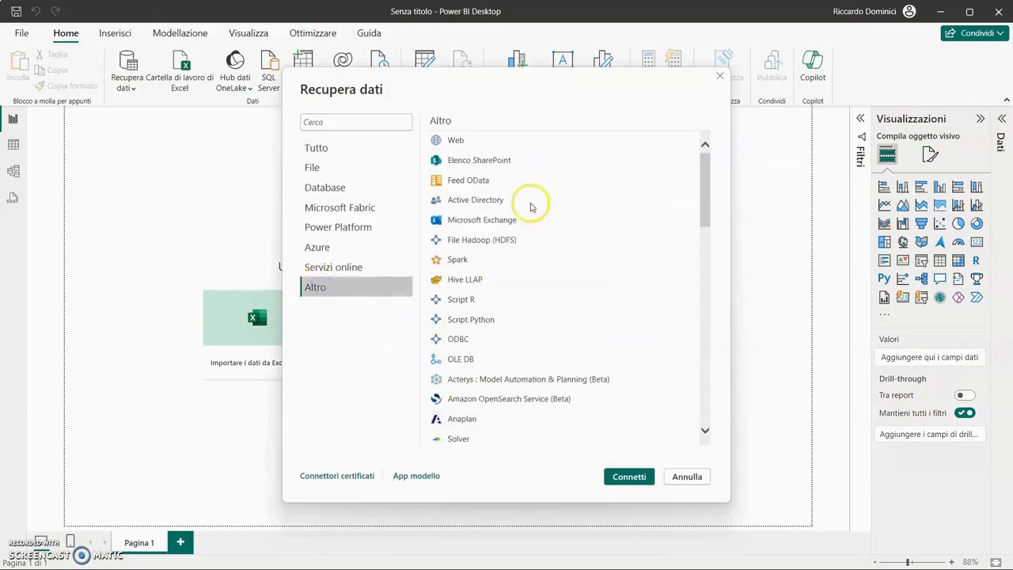
pyautogui.click(501, 164)
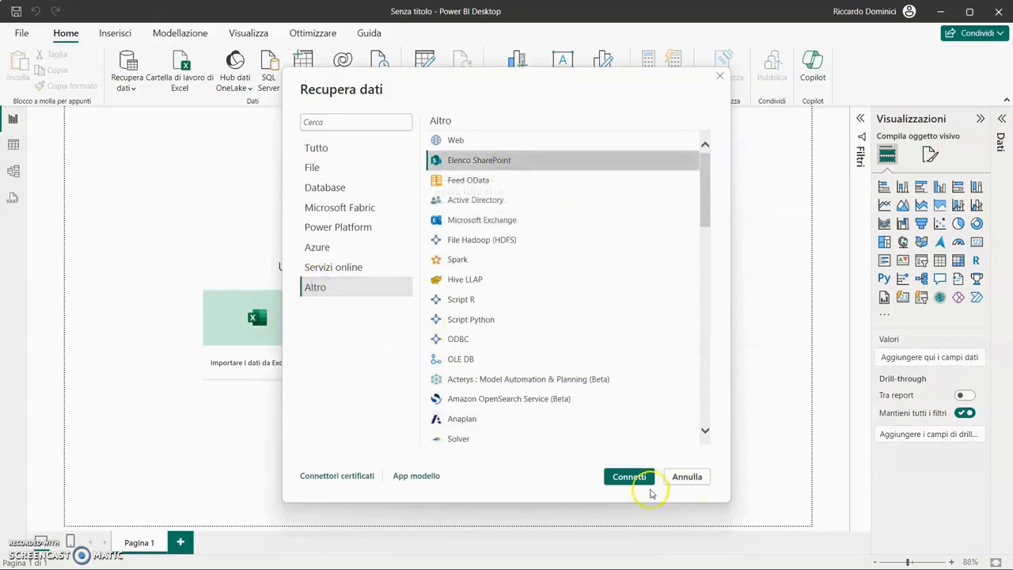
pyautogui.click(633, 476)
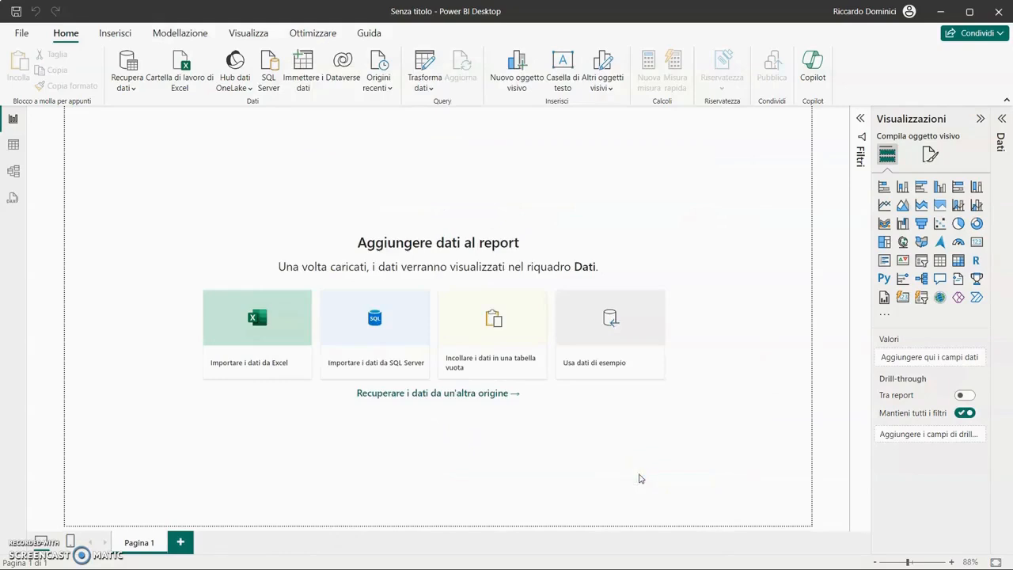
pyautogui.moveTo(560, 567)
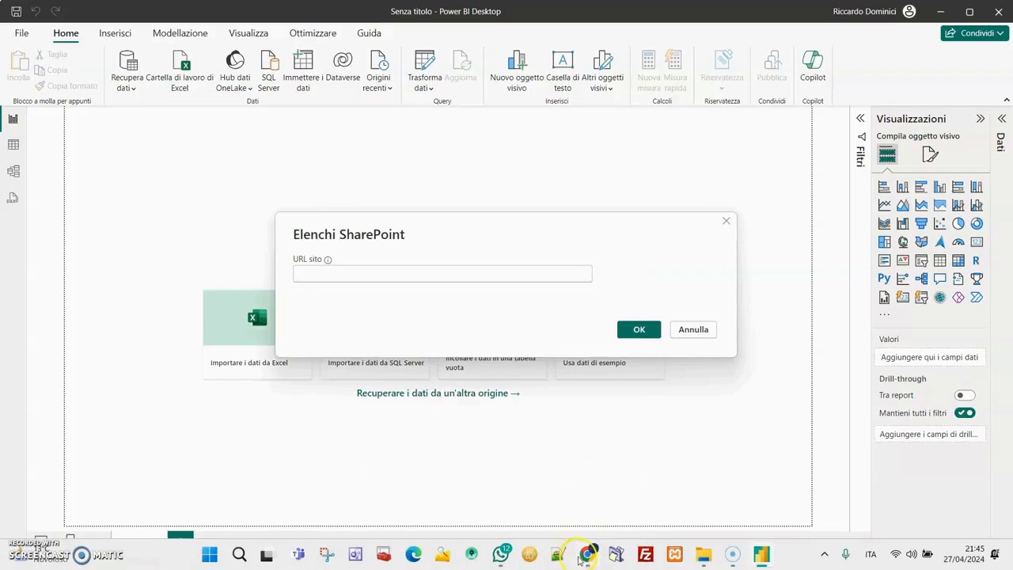
pyautogui.click(584, 555)
pyautogui.click(348, 42)
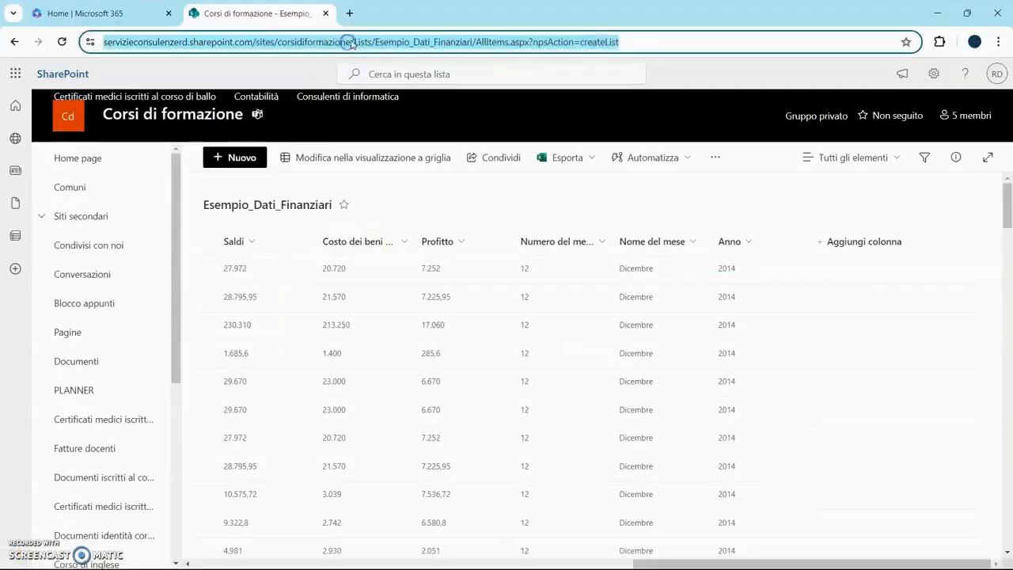
pyautogui.doubleClick(349, 43)
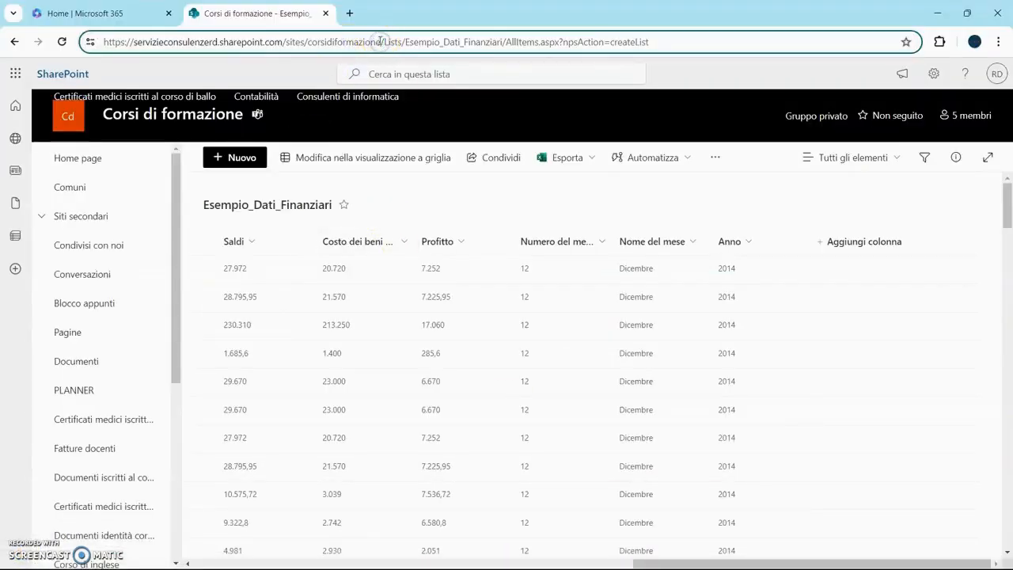
pyautogui.moveTo(381, 41); pyautogui.dragTo(107, 48)
pyautogui.hotkey('ctrl', 'c')
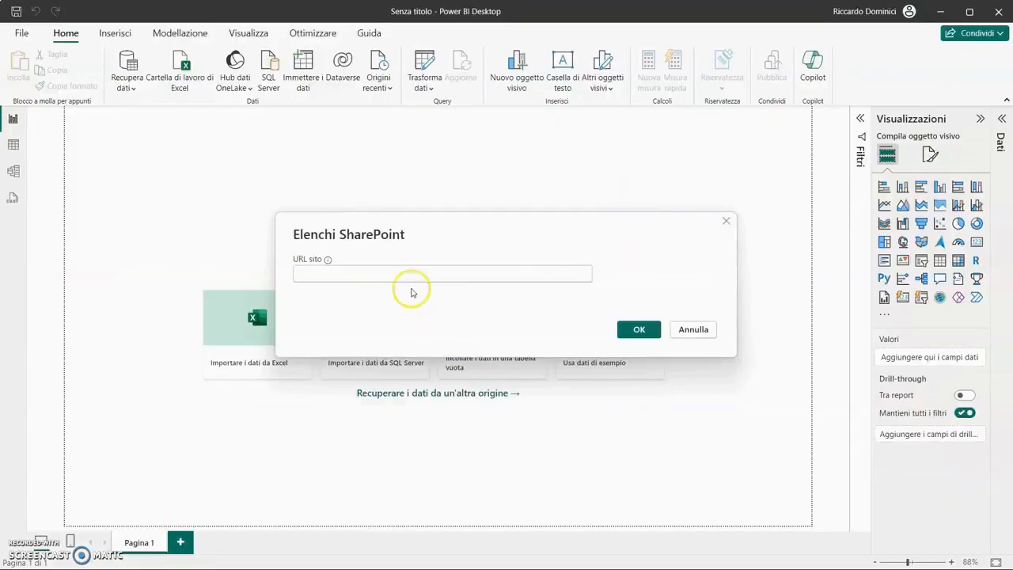
# - Paste the copied address as the SharePoint site URL and confirm
pyautogui.click(407, 277)
pyautogui.hotkey('ctrl', 'v')
pyautogui.click(638, 329)
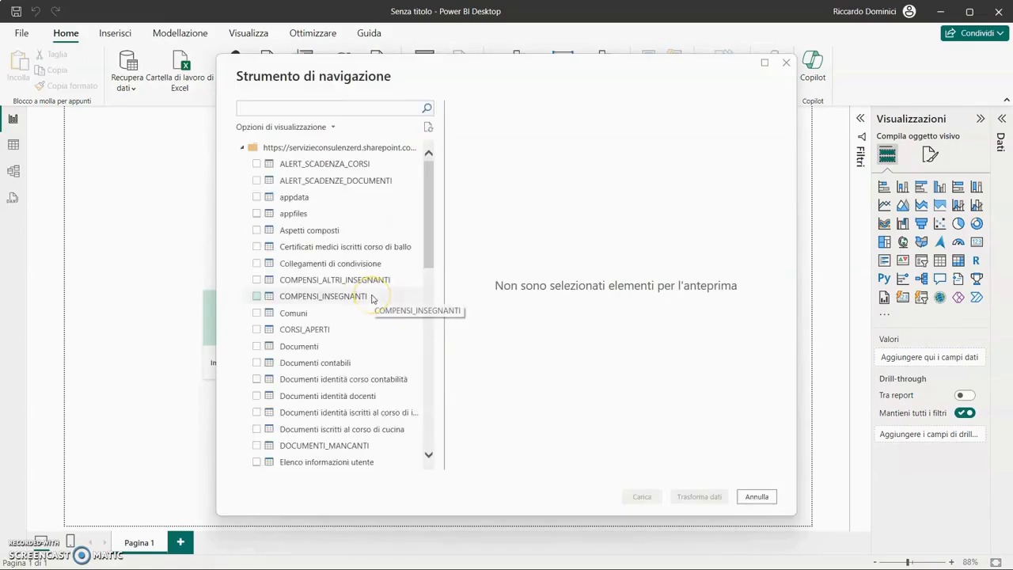
# - Select the Esempio_Dati_Finanziari list in the navigator and scroll through its data preview columns
pyautogui.scroll(-1, 379, 312)
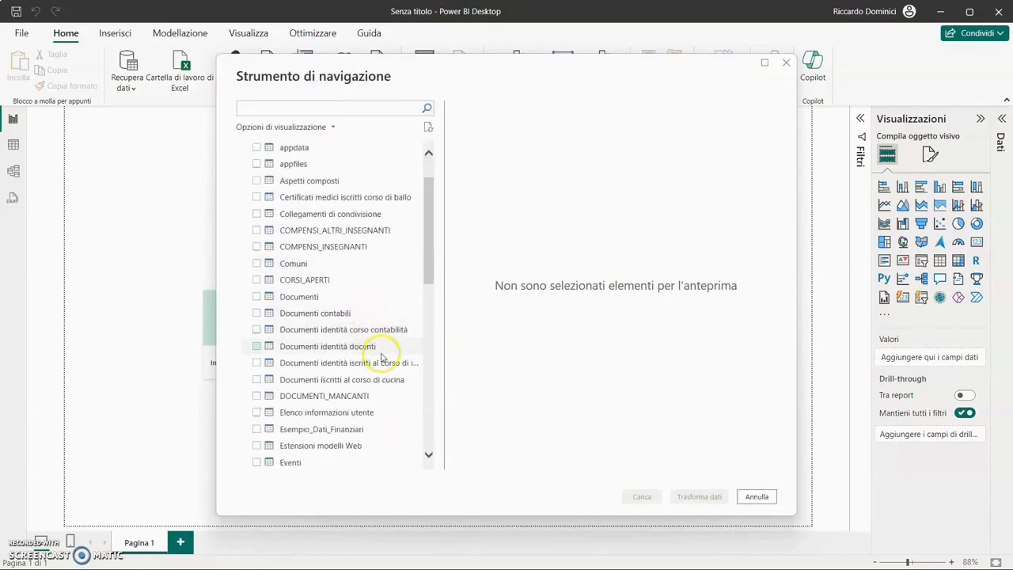
pyautogui.scroll(-2, 387, 380)
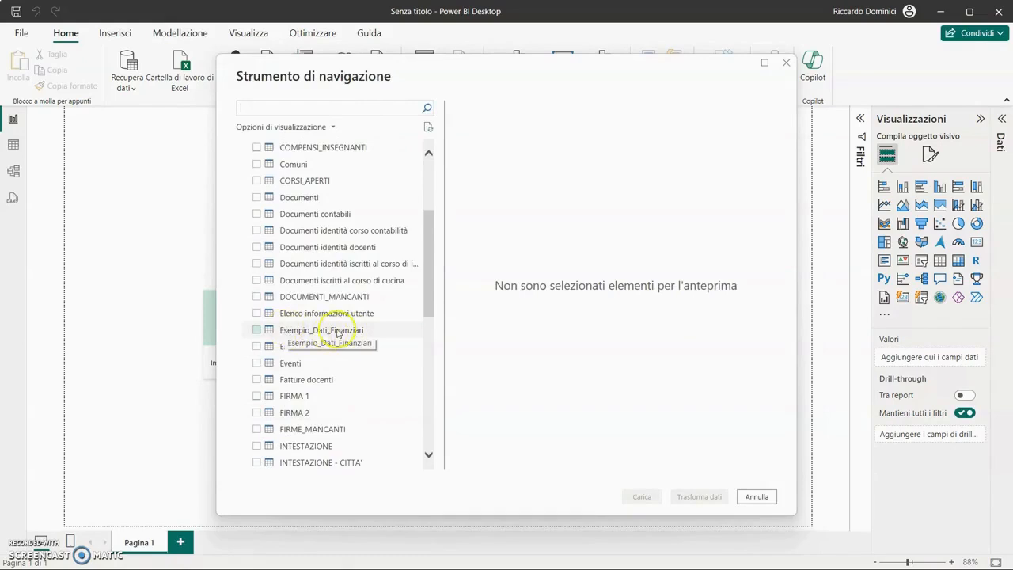
pyautogui.click(257, 329)
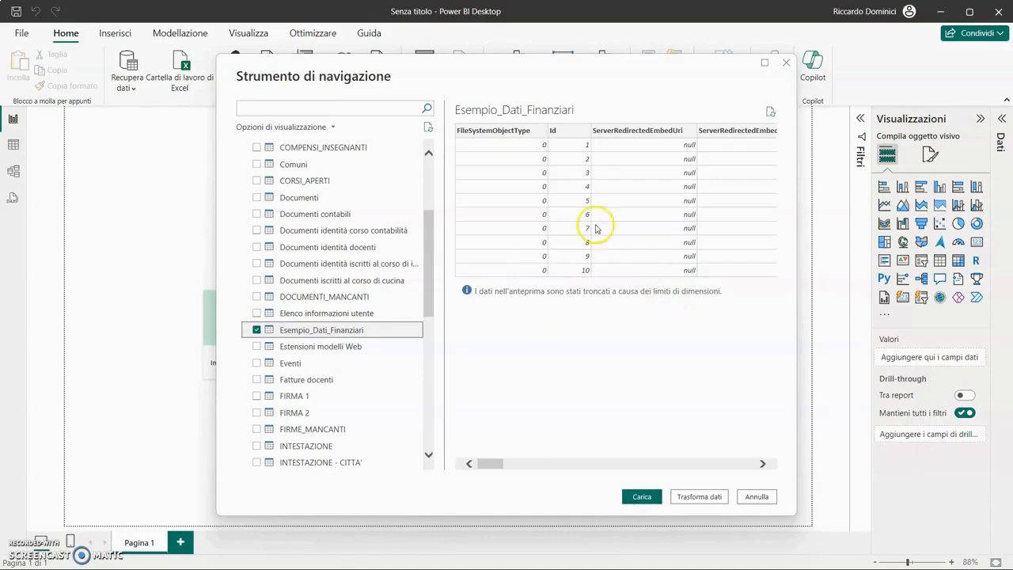
pyautogui.moveTo(498, 468); pyautogui.dragTo(572, 462)
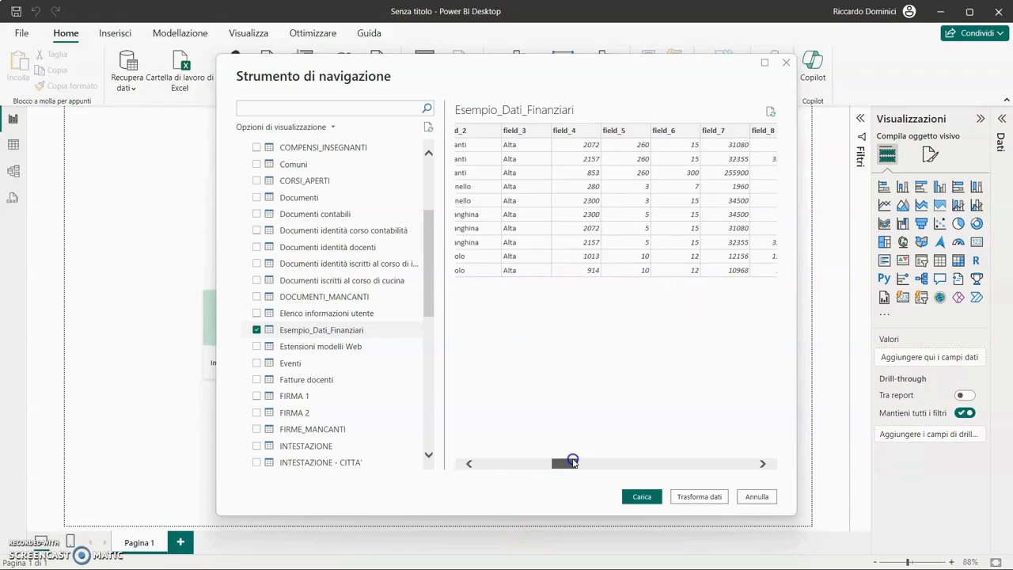
pyautogui.moveTo(572, 462); pyautogui.dragTo(544, 458)
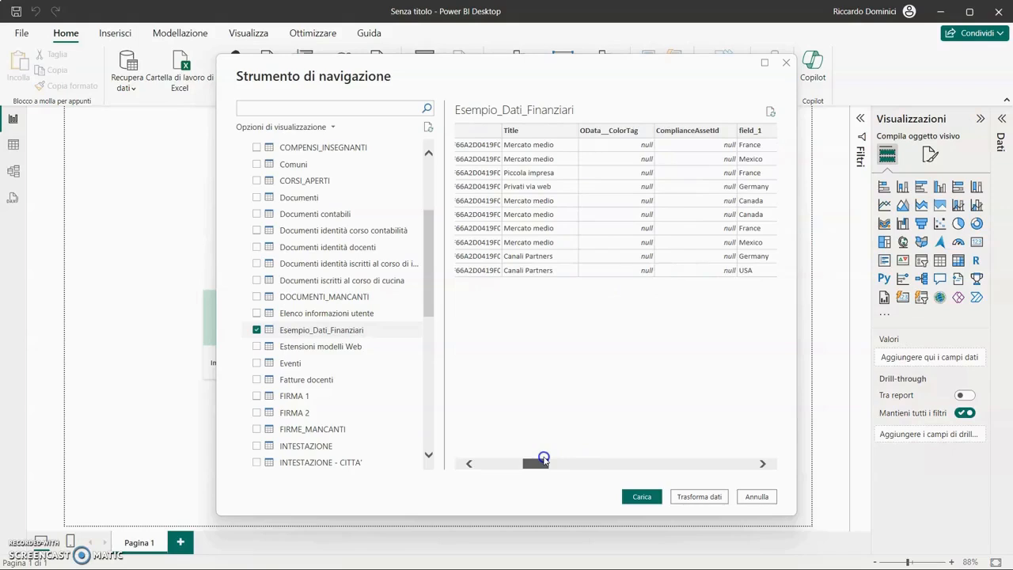
pyautogui.moveTo(543, 459); pyautogui.dragTo(582, 456)
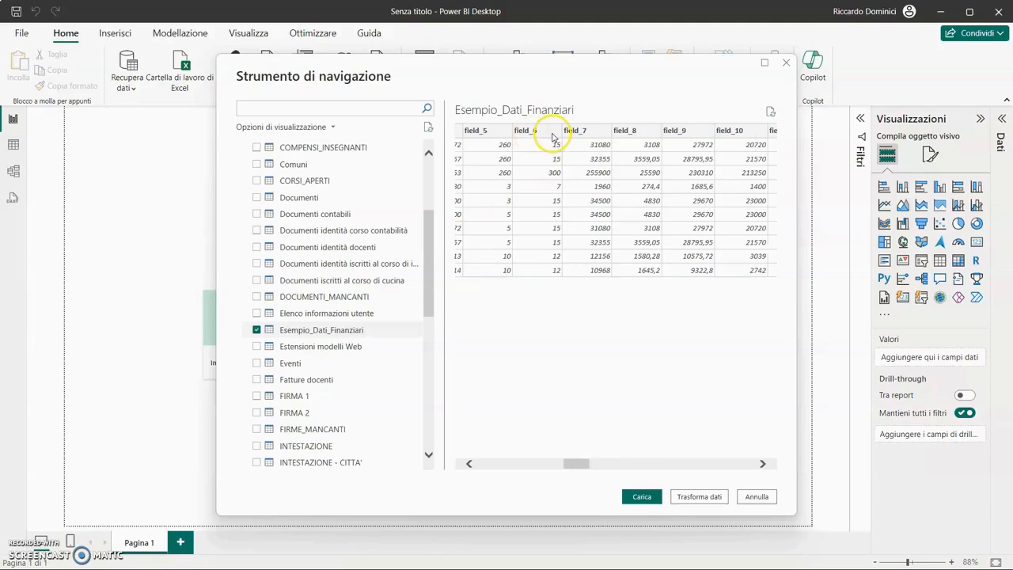
pyautogui.moveTo(581, 463); pyautogui.dragTo(541, 464)
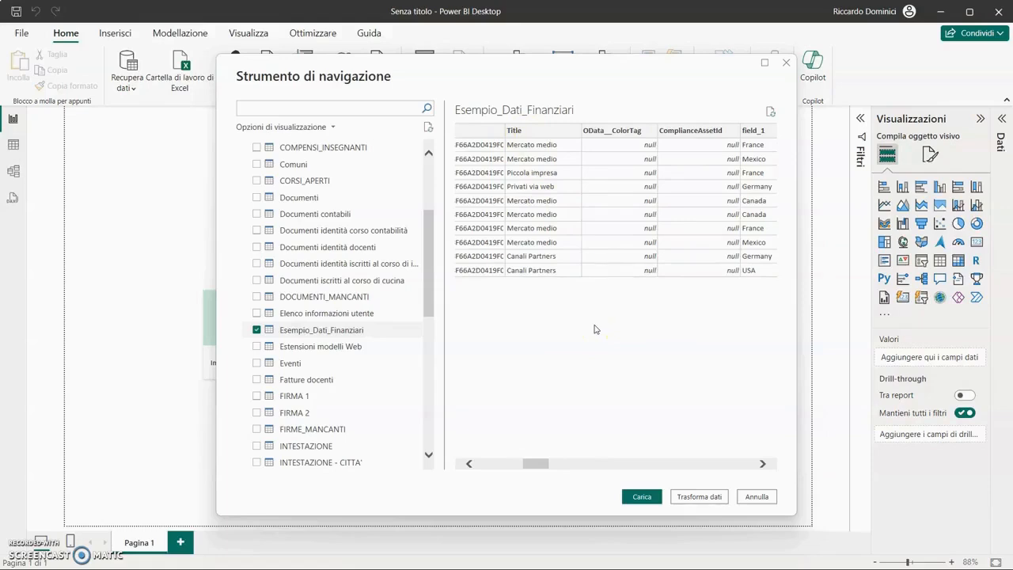
# - Load the selected list into the report and browse its imported rows in table view
pyautogui.click(641, 496)
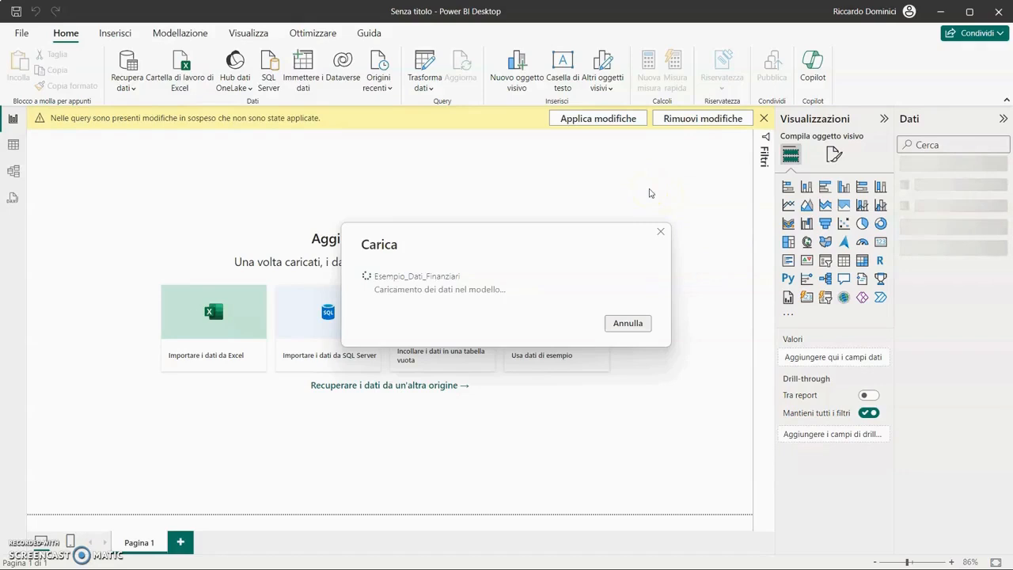
pyautogui.click(640, 186)
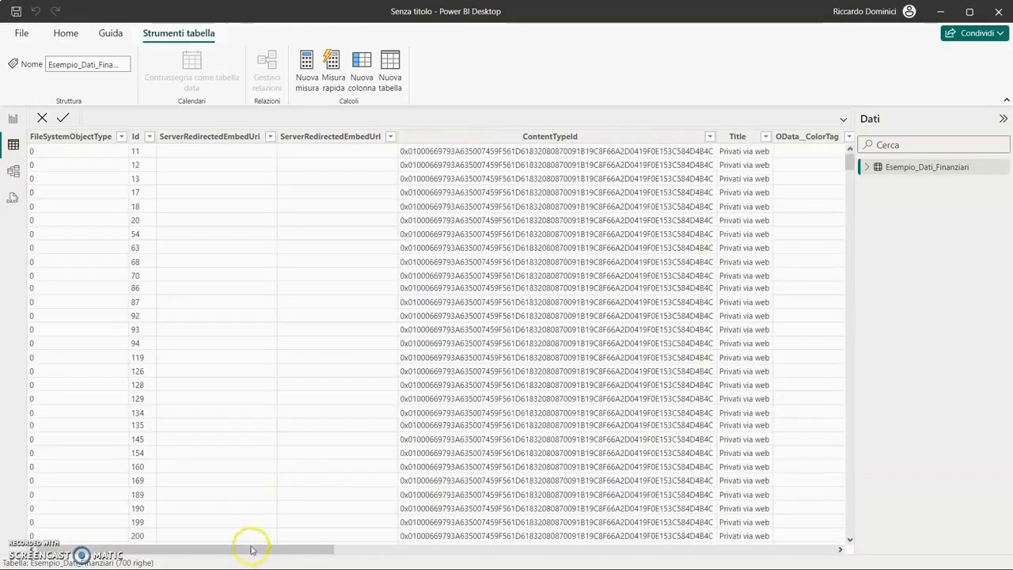
pyautogui.moveTo(312, 551)
pyautogui.mouseDown()
pyautogui.moveTo(470, 551)
pyautogui.moveTo(325, 552)
pyautogui.mouseUp()
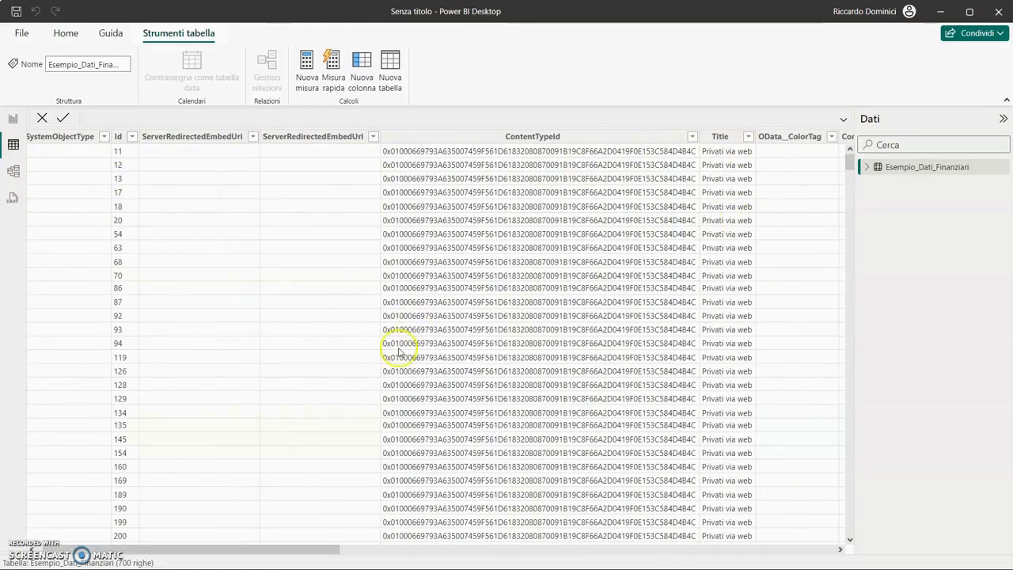
pyautogui.moveTo(272, 546); pyautogui.dragTo(503, 550)
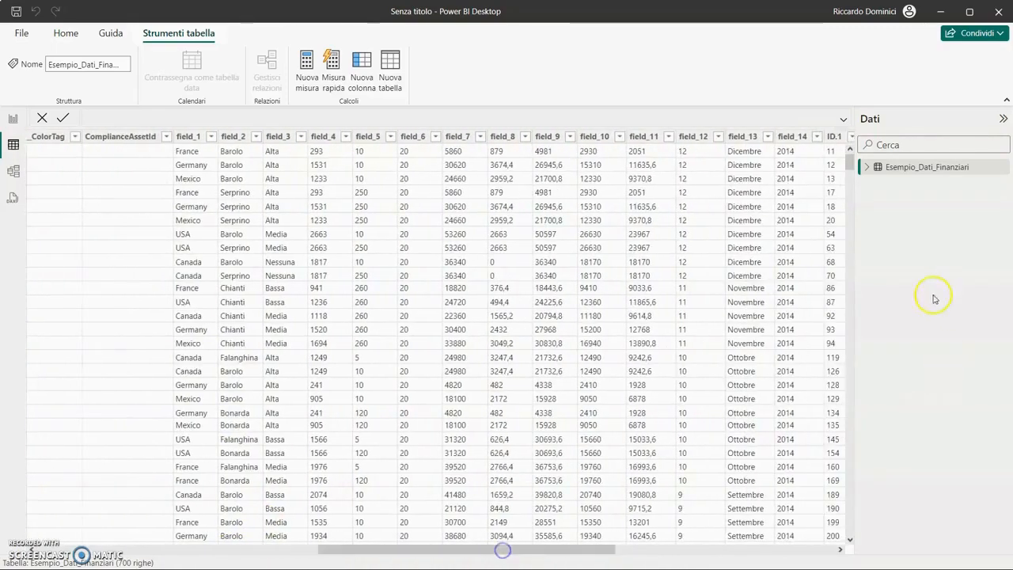
# - Expand the Esempio_Dati_Finanziari table in the data pane to inspect its fields
pyautogui.click(866, 168)
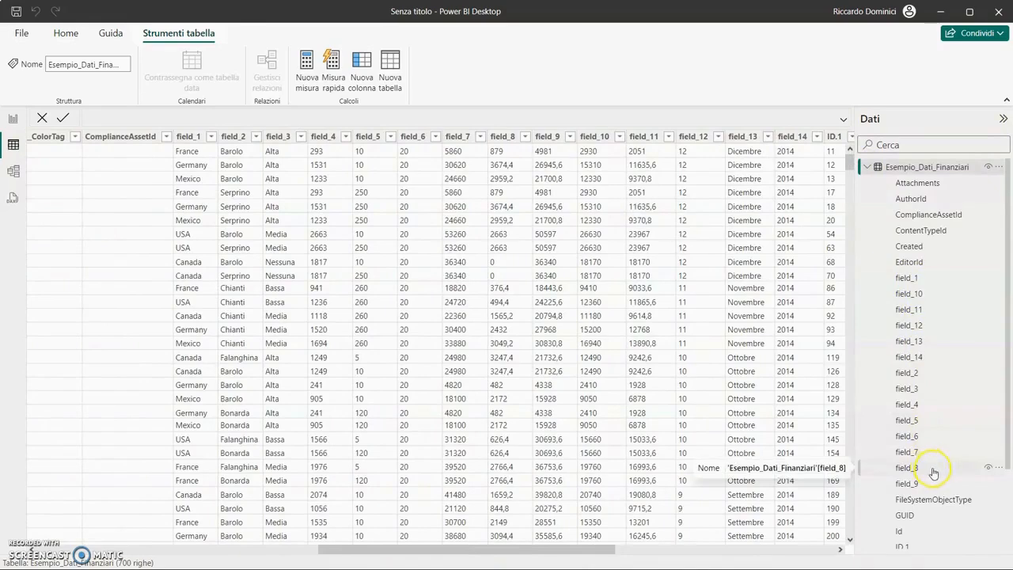
pyautogui.scroll(-2, 930, 470)
pyautogui.scroll(2, 928, 465)
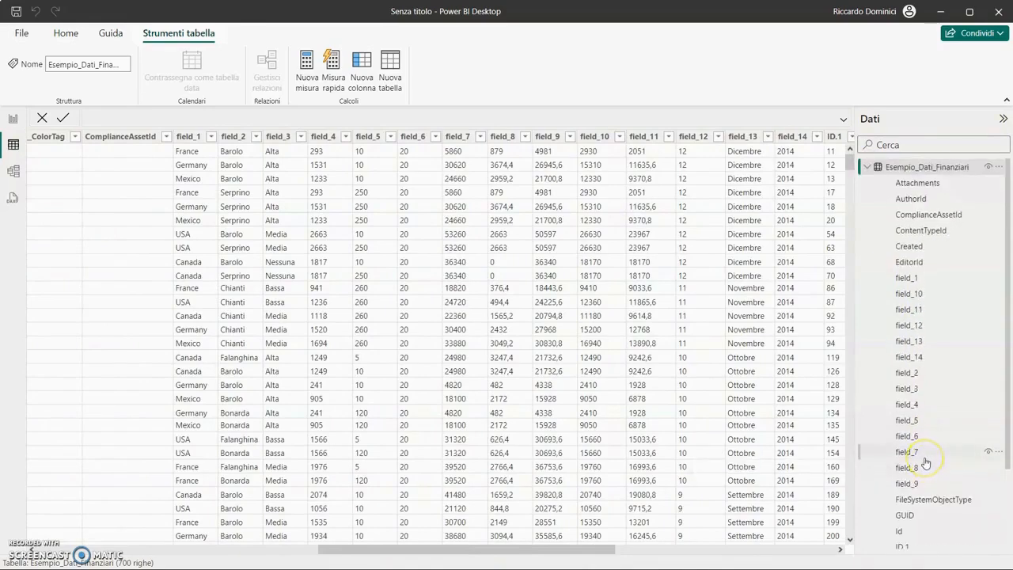